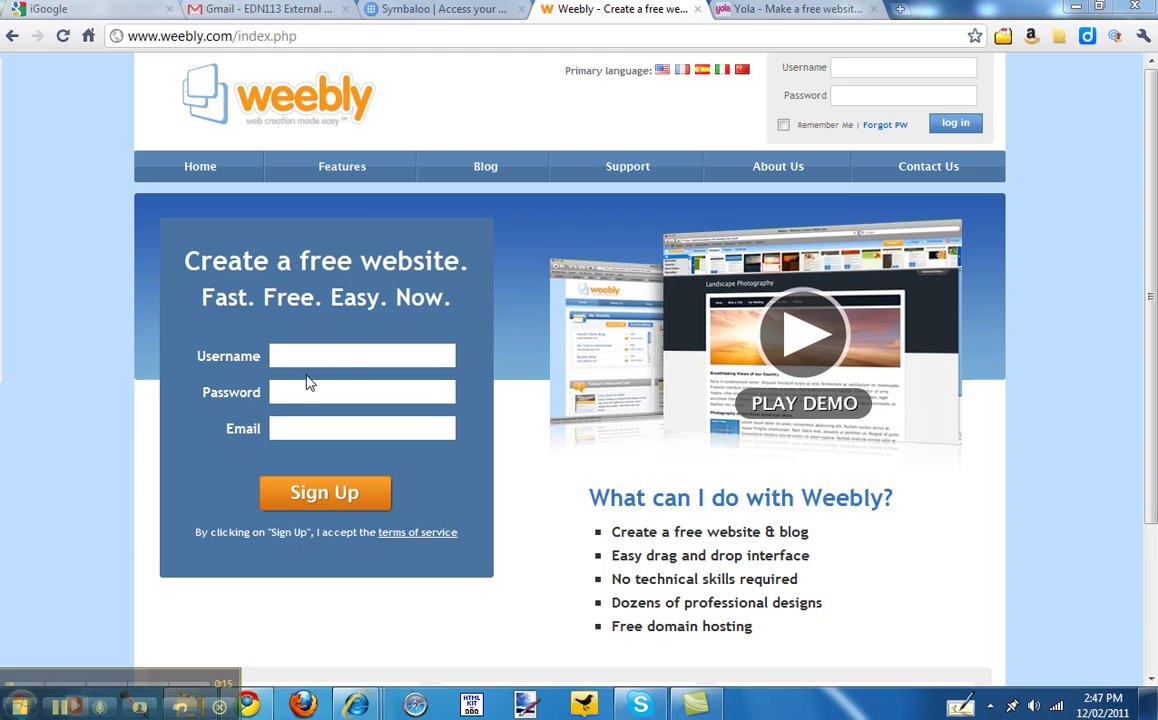
Step: Enter the new account's username, password and the suggested e-mail address in the sign-up form
left_click(309, 353)
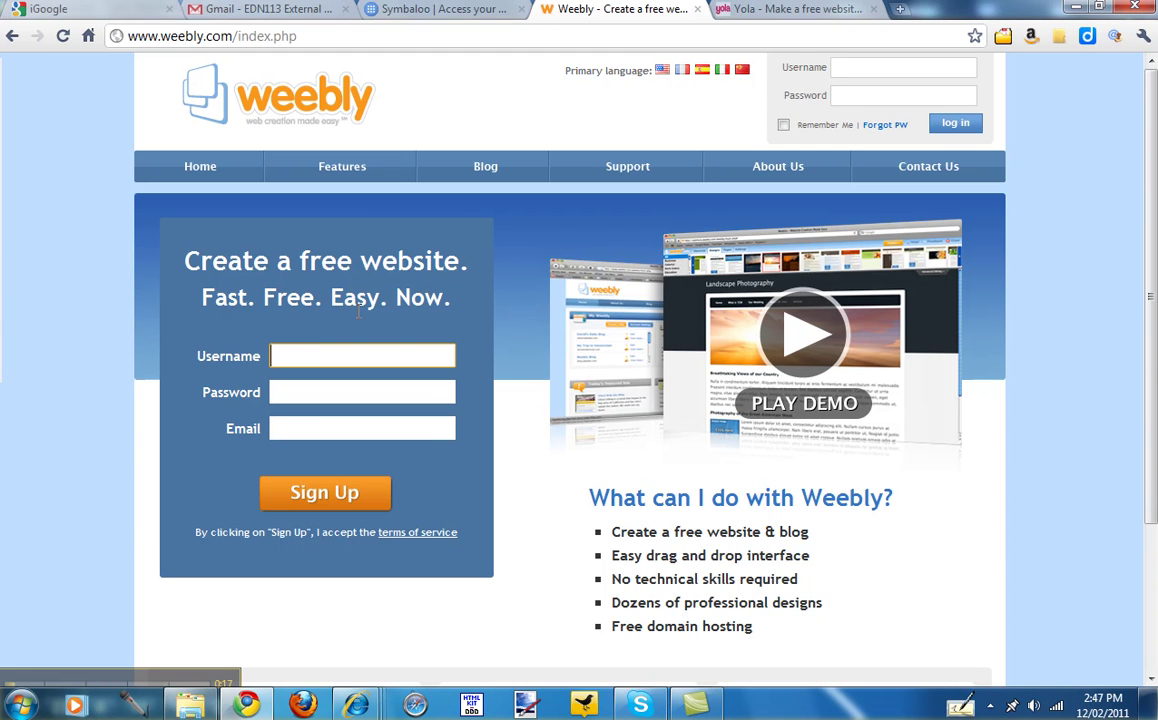
type("jennip")
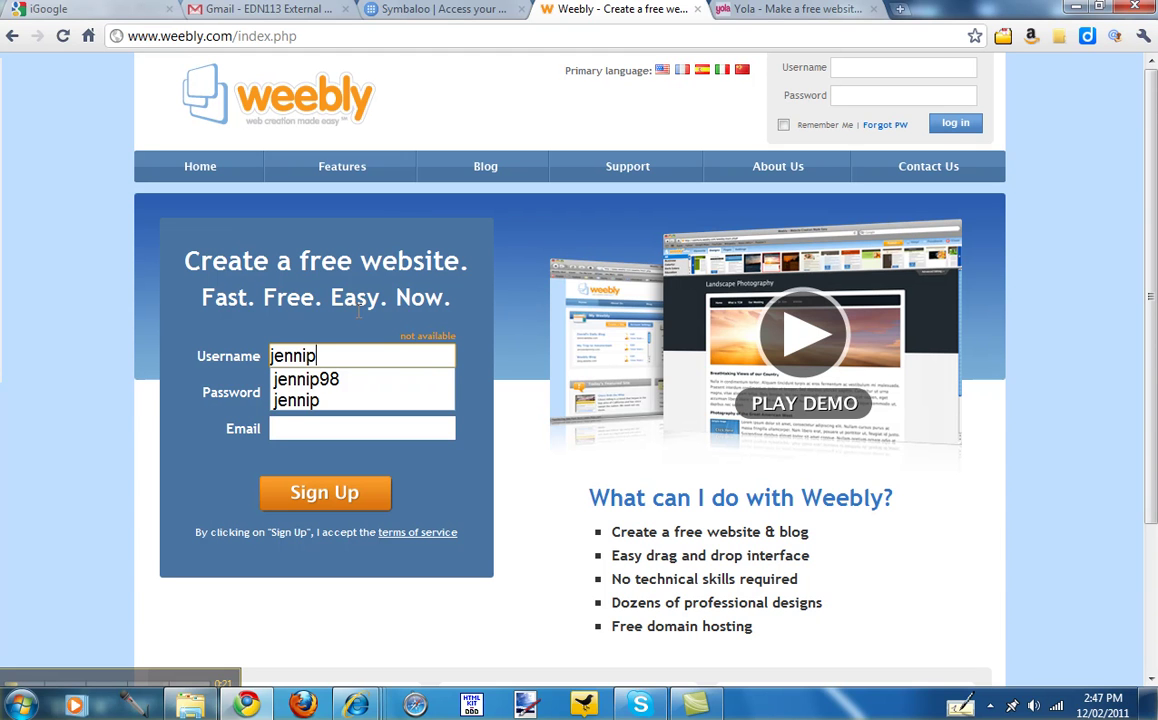
type("1")
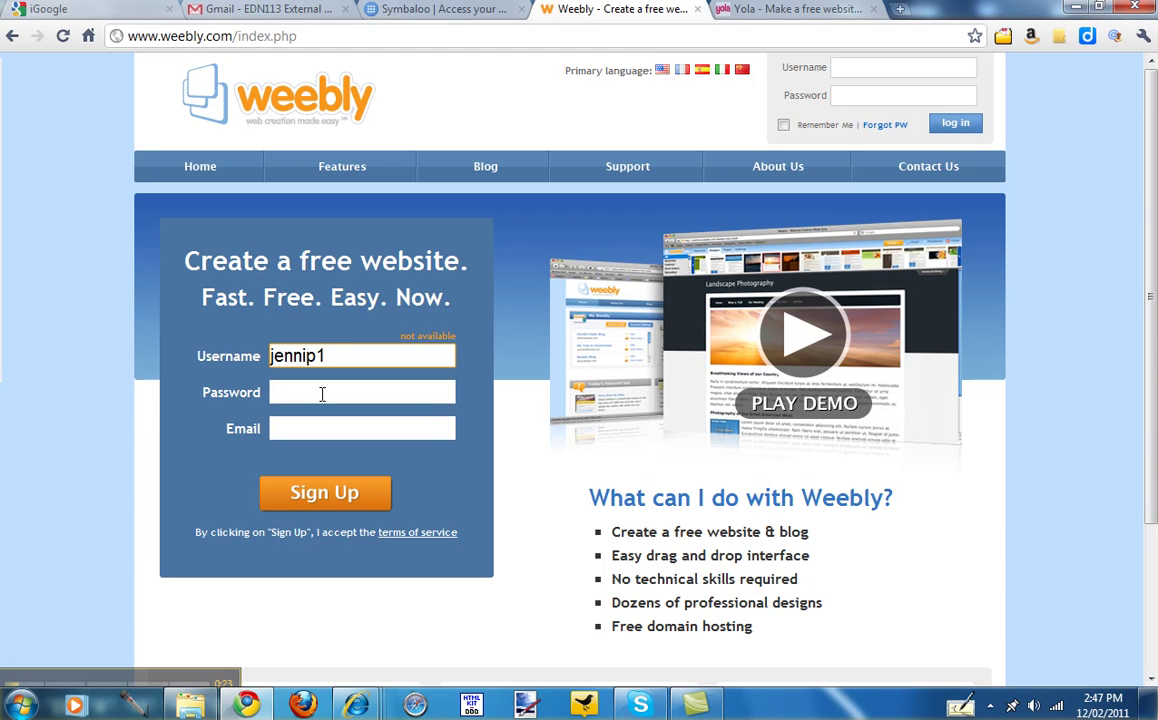
left_click(314, 393)
type("••")
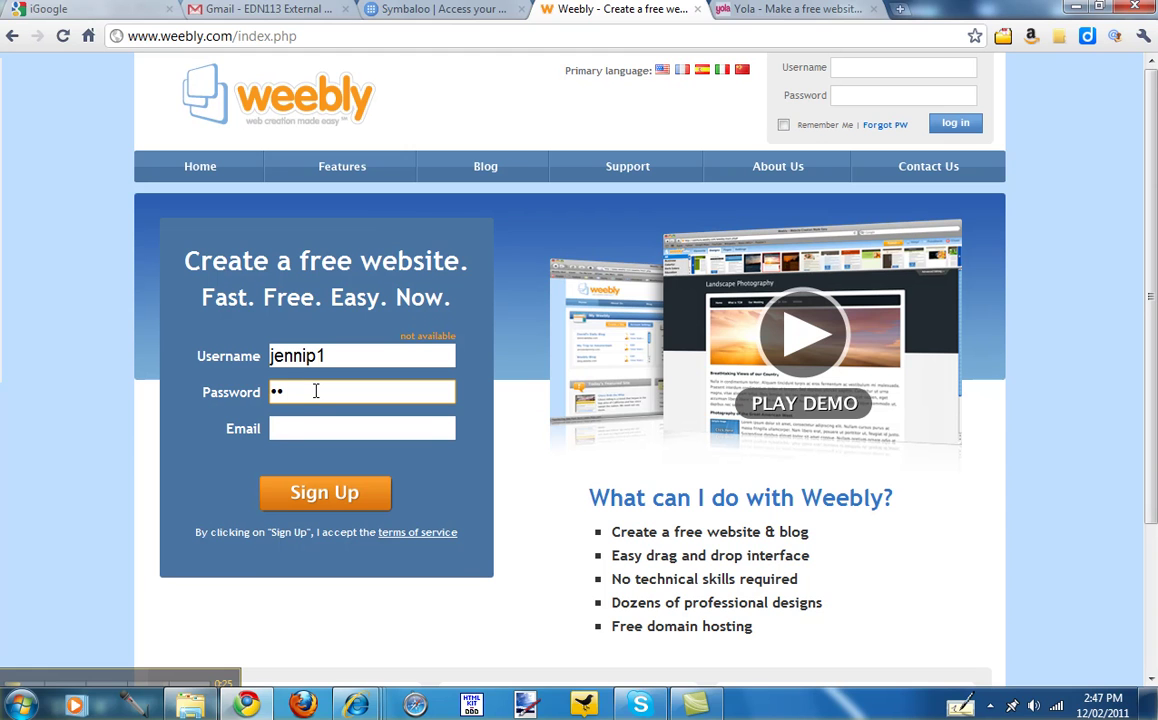
type("••••")
key("Tab")
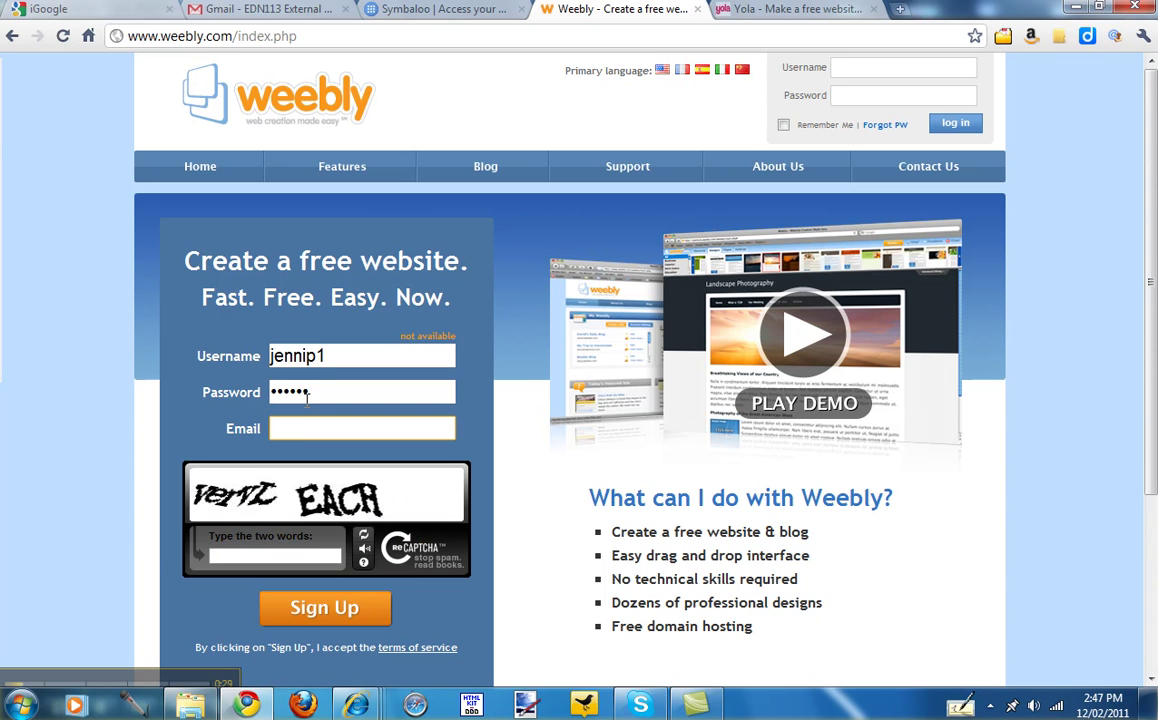
type("j.")
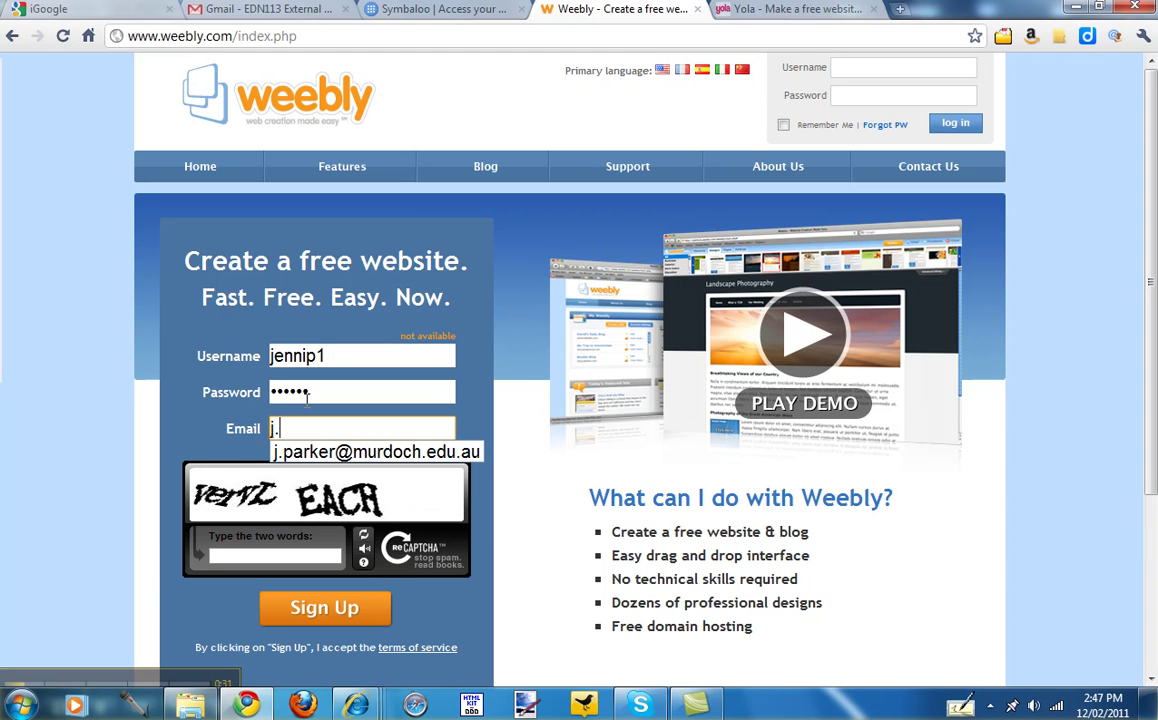
left_click(392, 453)
Step: Type the reCAPTCHA verification words and submit the sign-up
left_click(222, 555)
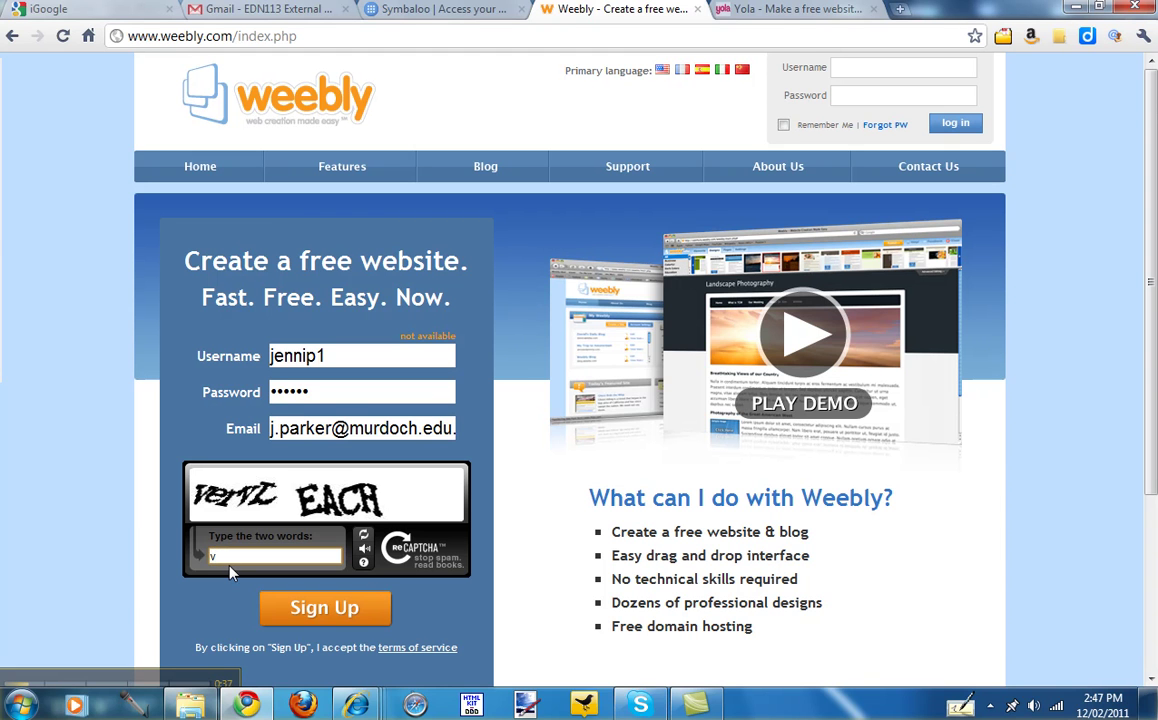
type("vervl each")
mouse_move(62, 677)
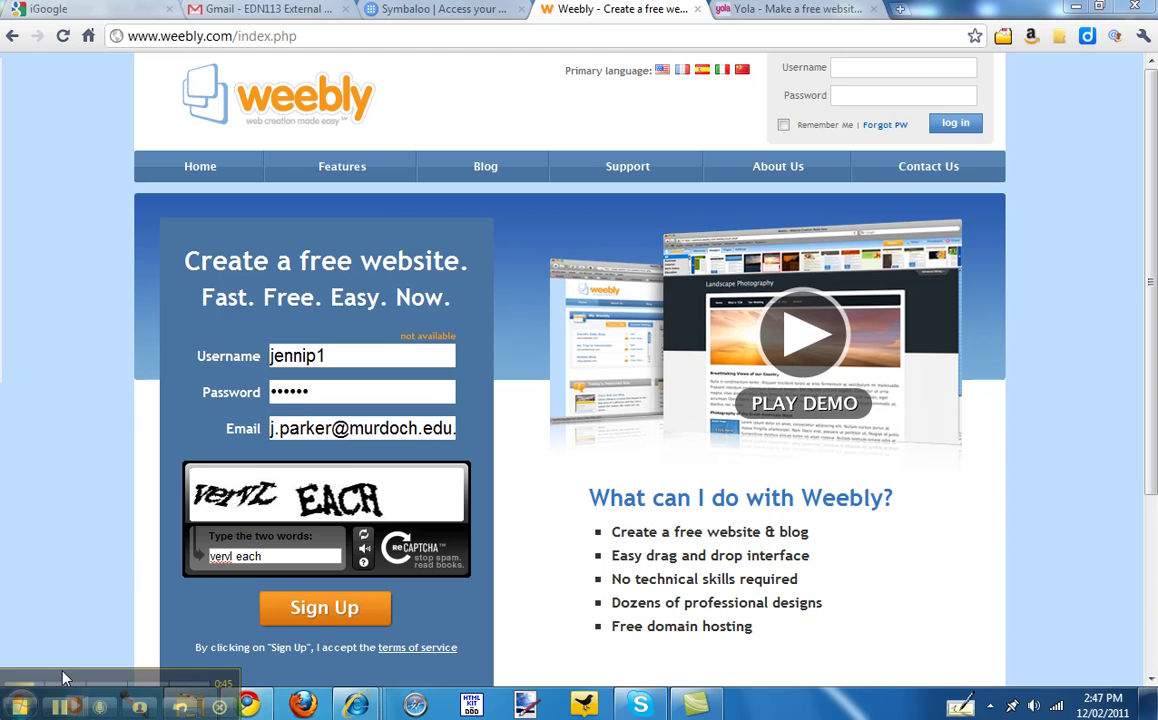
left_click(318, 608)
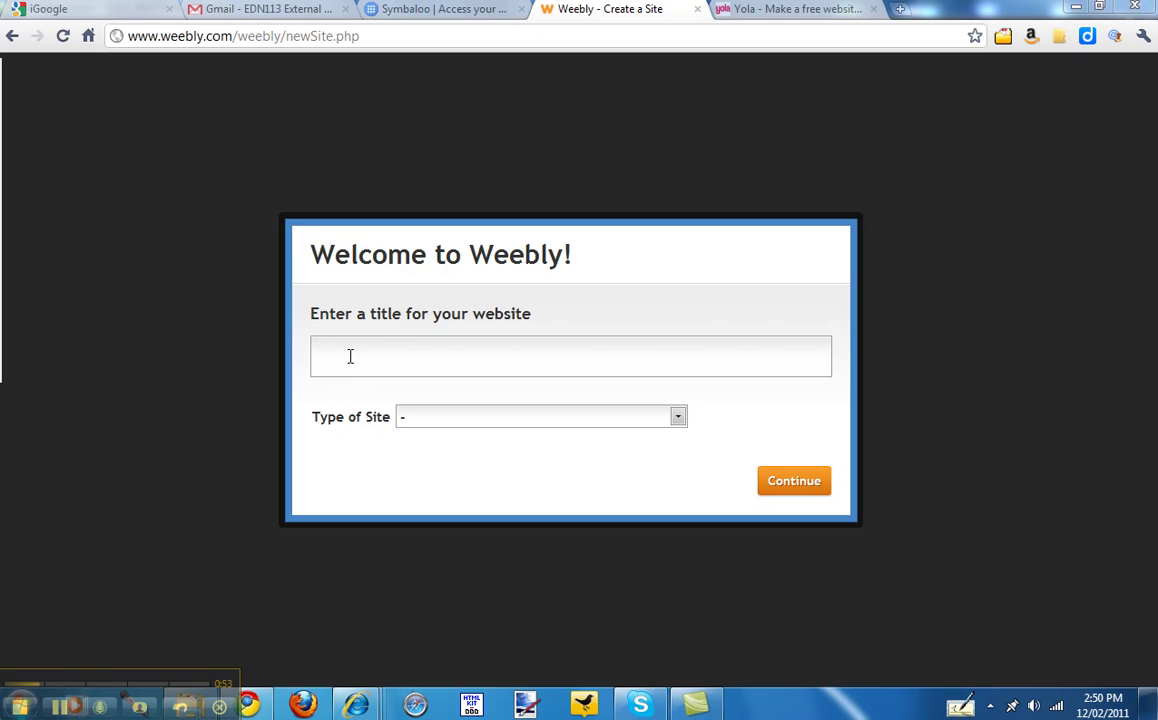
Step: Enter 'edn113project' as the website title
left_click(350, 356)
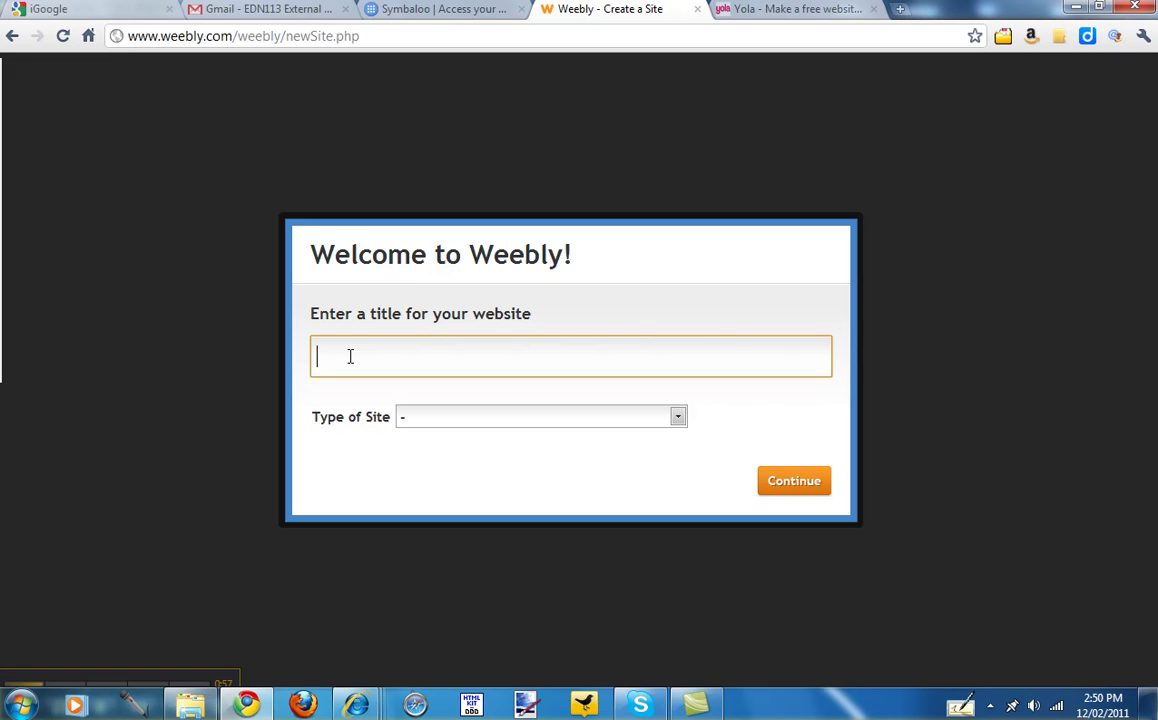
type("edn113project")
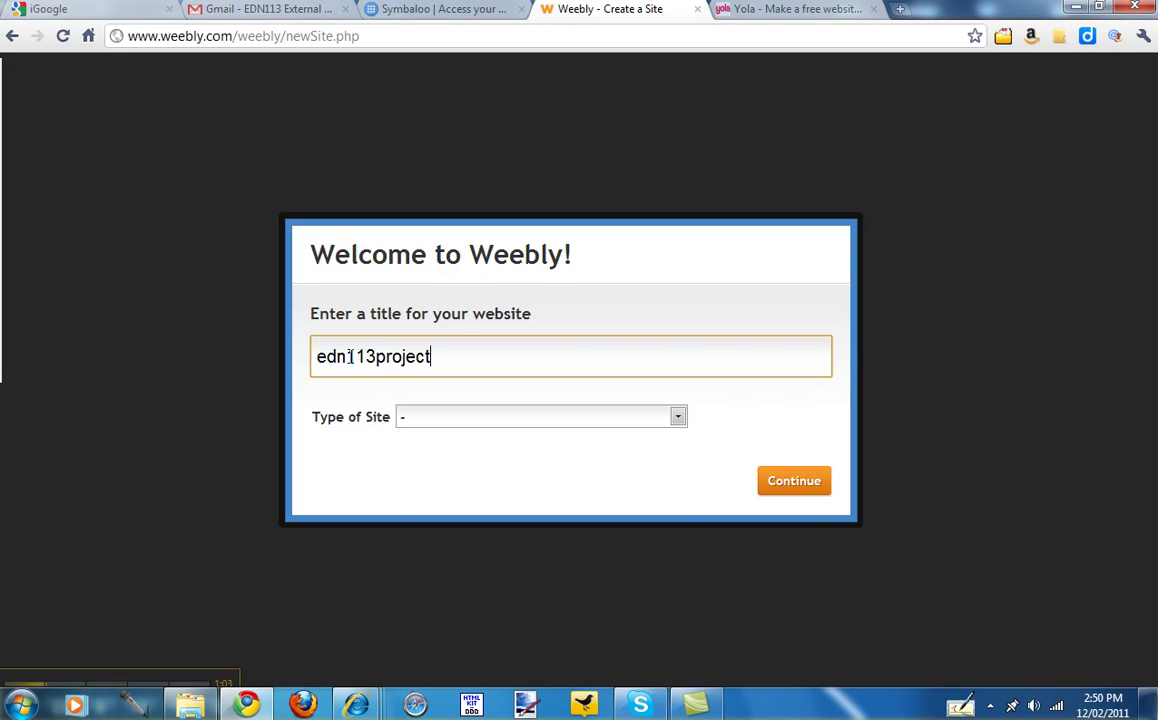
left_click(678, 418)
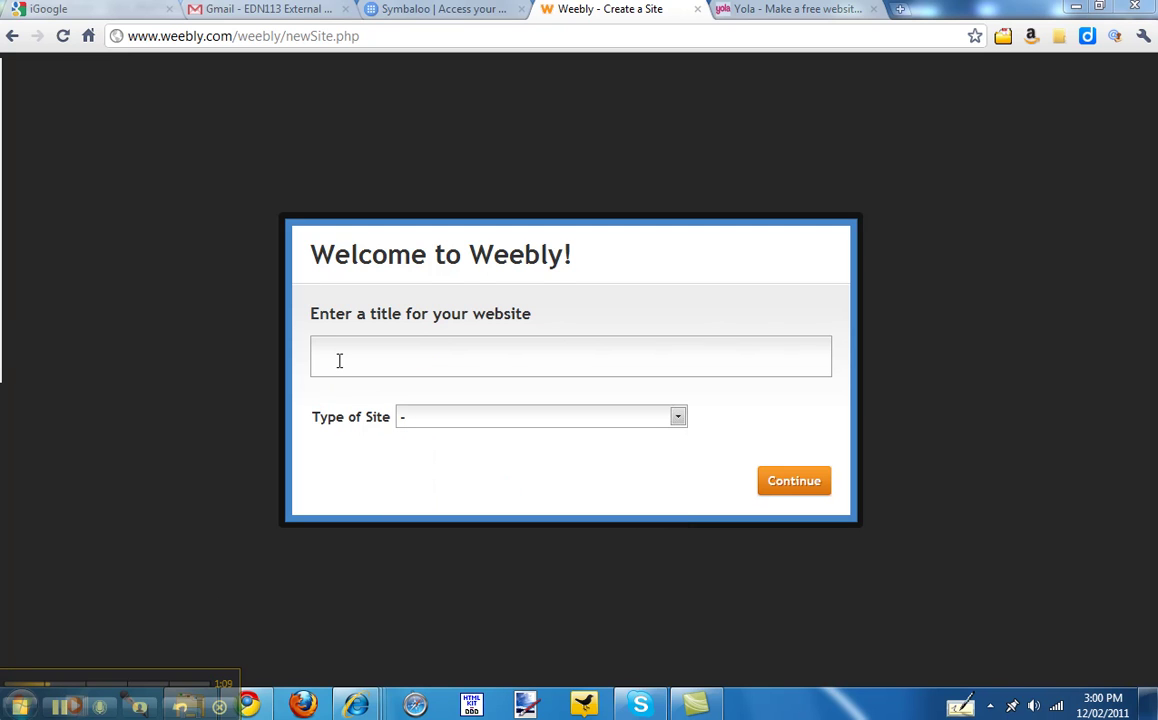
left_click(339, 361)
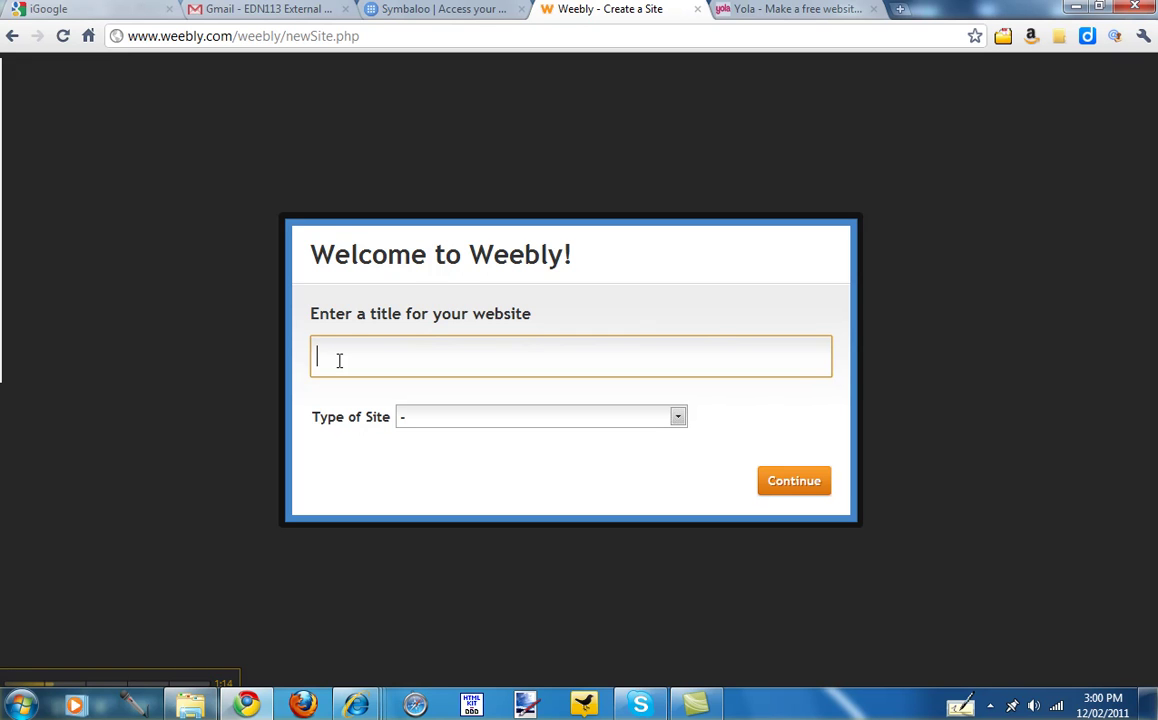
type("edn113project")
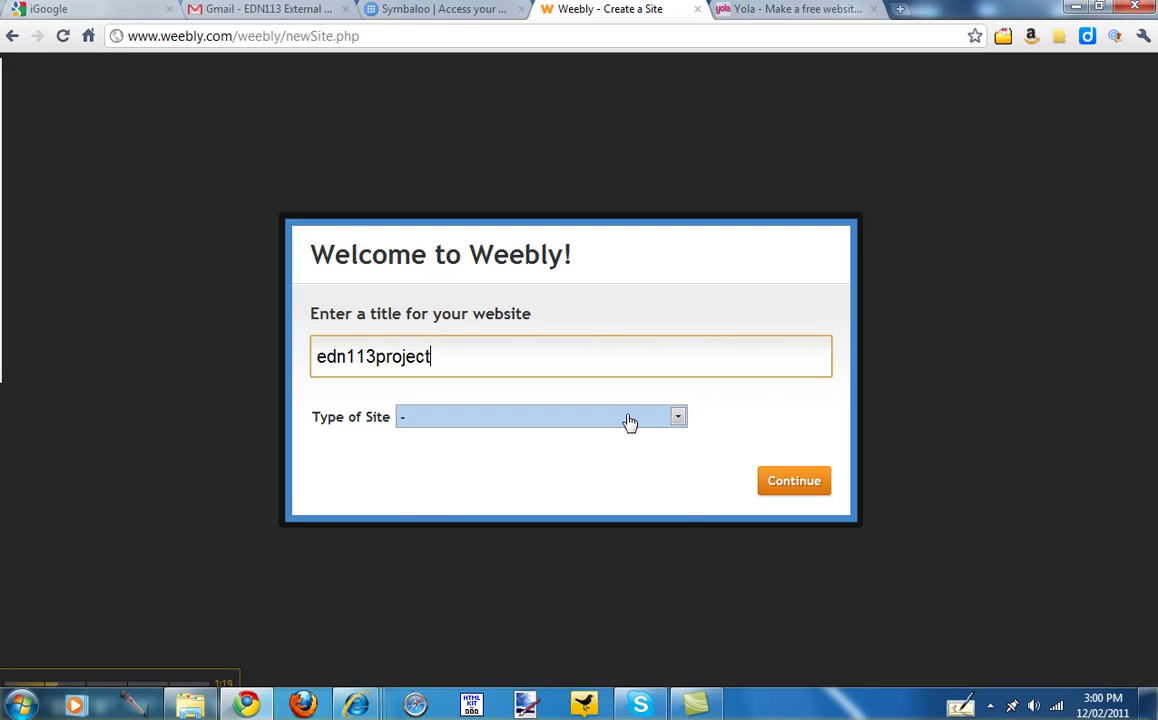
Step: Set the site type to Education and category to Class Project, then continue
left_click(679, 424)
left_click(472, 507)
left_click(680, 450)
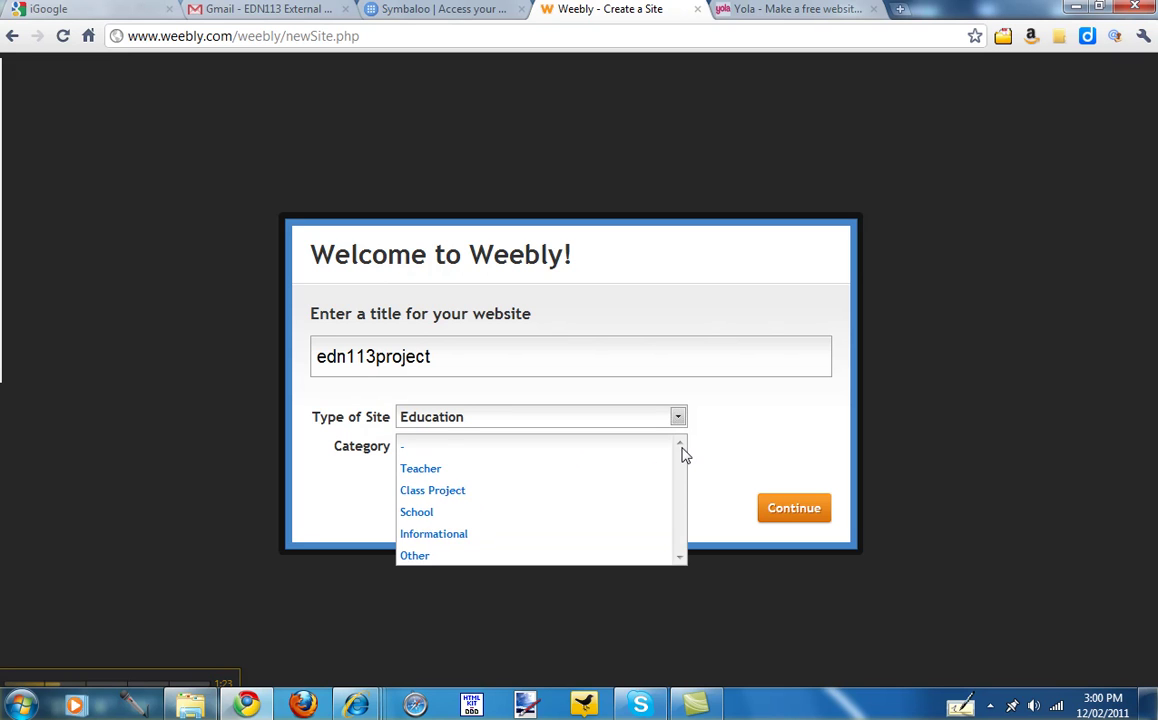
left_click(470, 503)
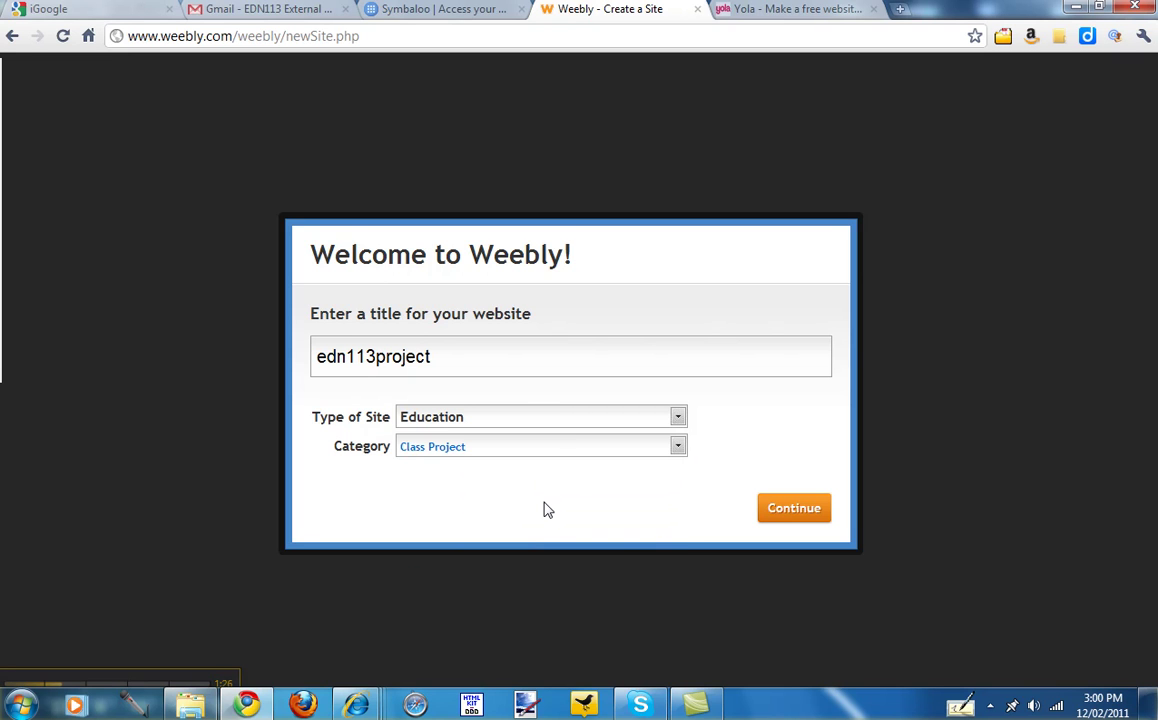
left_click(790, 510)
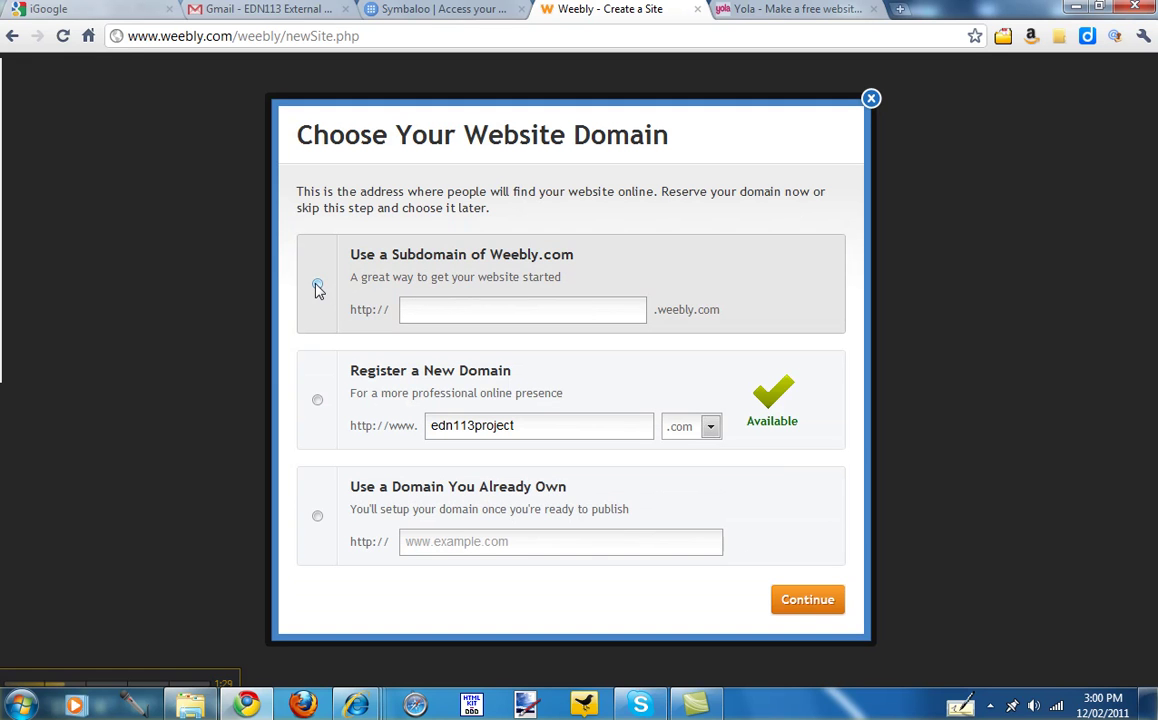
Step: Choose the free Weebly.com subdomain, clear the custom domain text, and continue to the editor
left_click(317, 286)
left_click(413, 309)
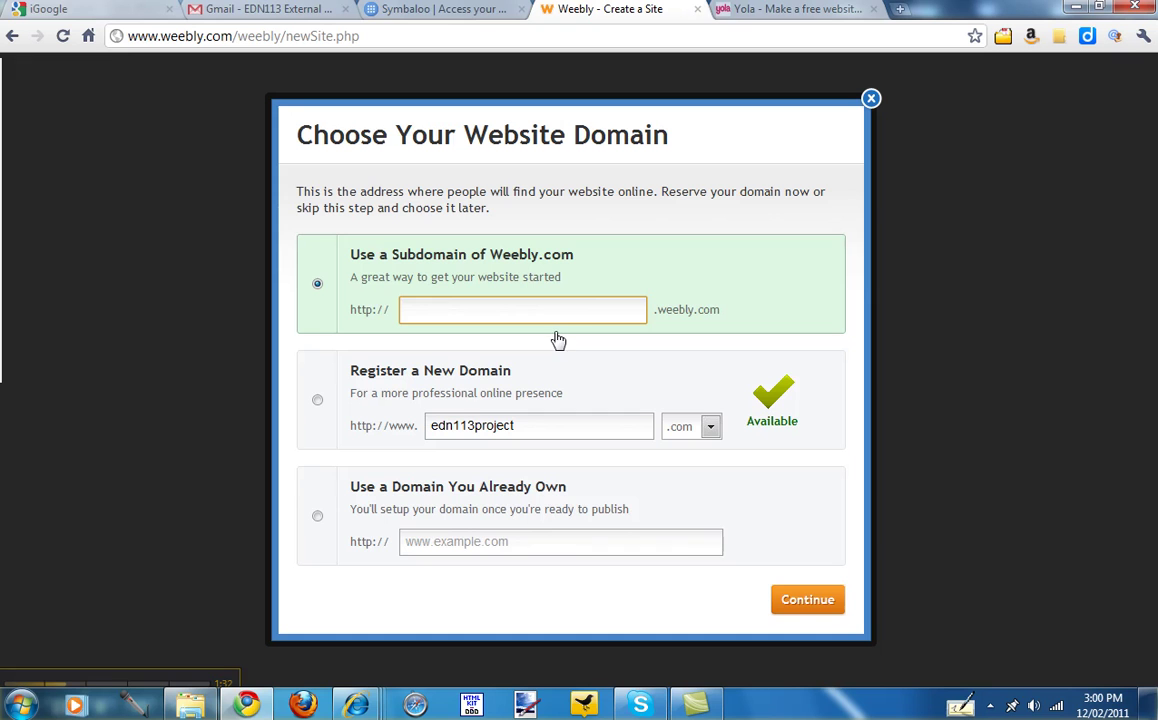
type("edn113")
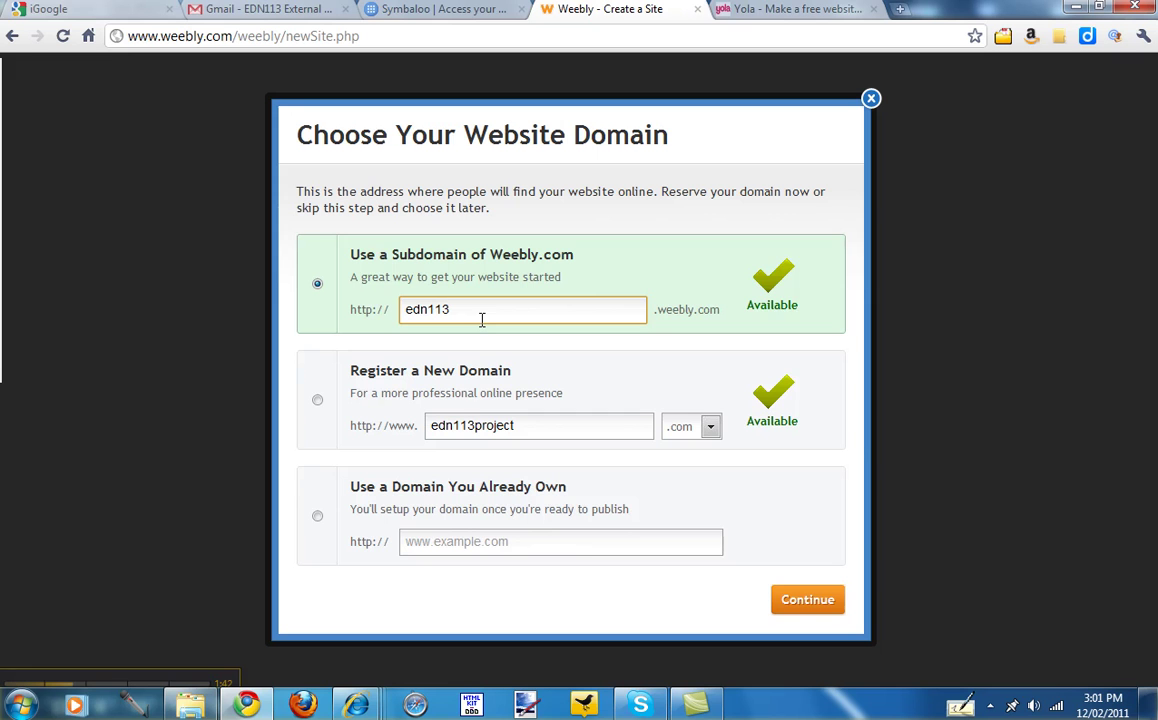
type("jenni")
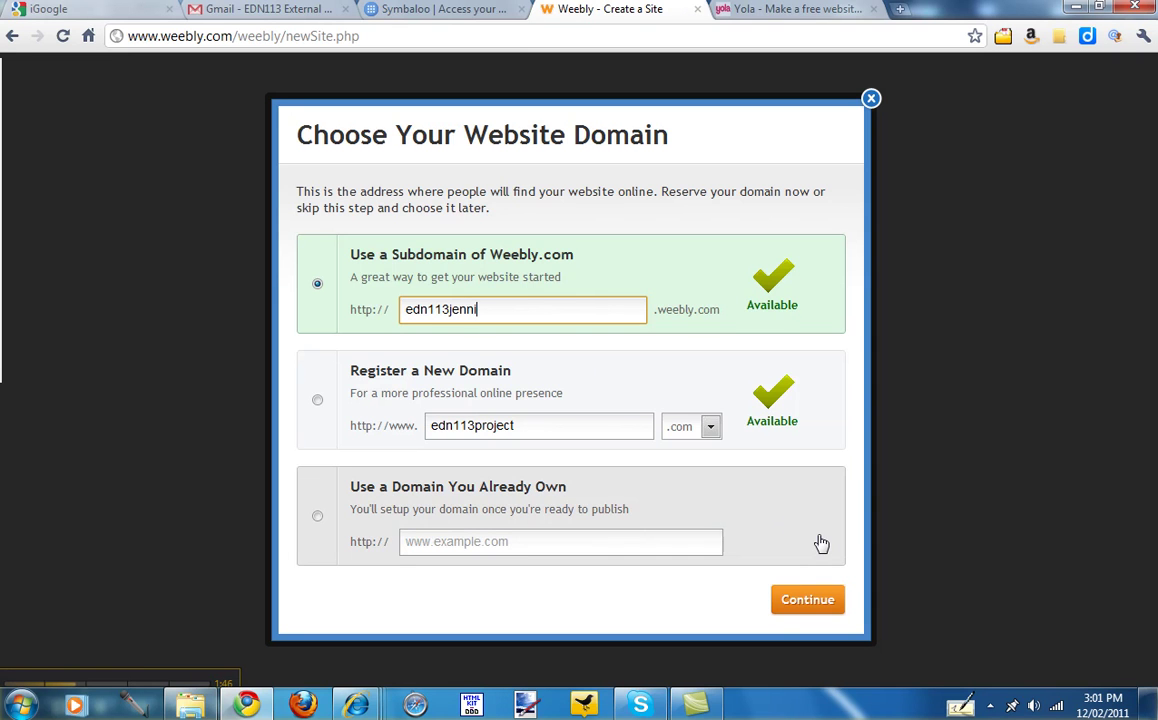
left_click_drag(532, 427, 382, 431)
key("BackSpace")
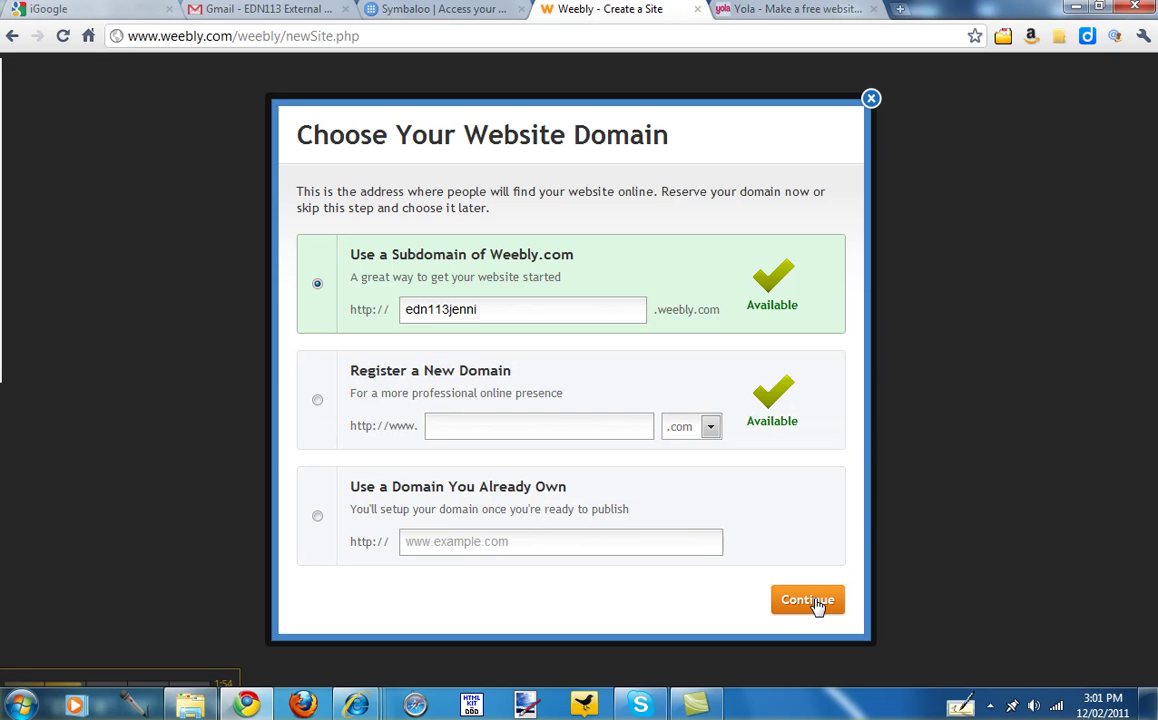
left_click(815, 603)
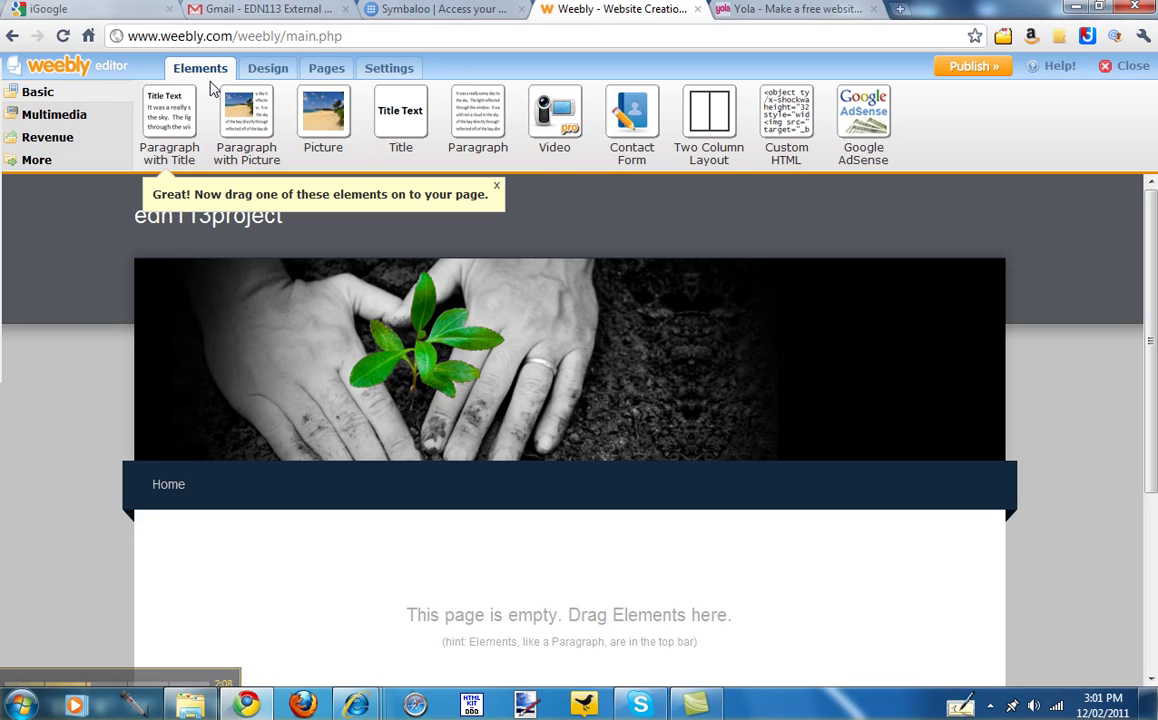
Step: Add a Paragraph with Title block to the Home page titled 'About Me'
left_click_drag(162, 114, 199, 549)
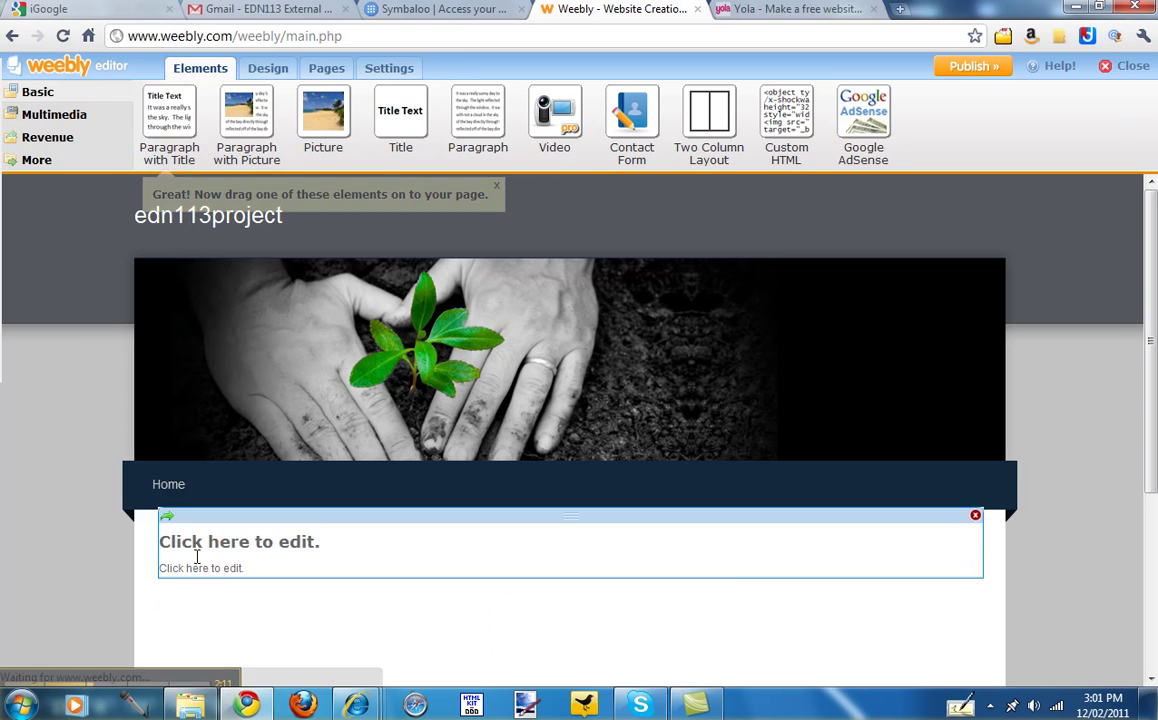
left_click(199, 549)
type("This")
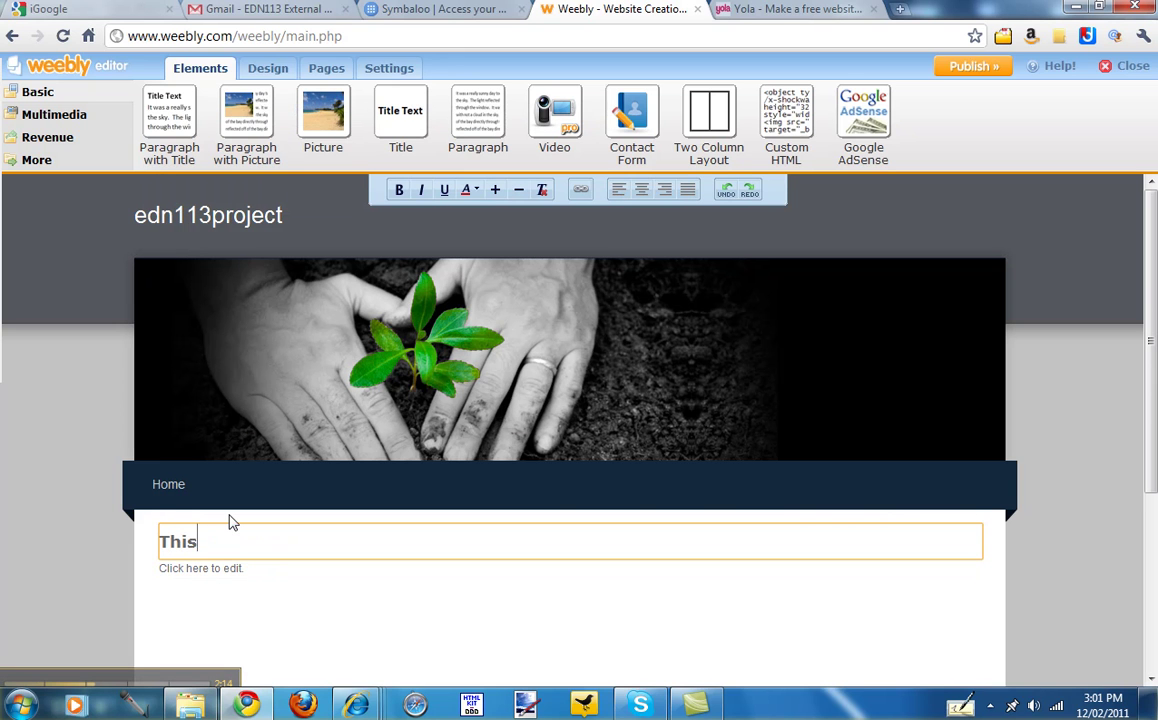
key("BackSpace")
key("BackSpace")
key("BackSpace")
key("BackSpace")
key("BackSpace")
type("About Me")
left_click(400, 114)
Step: Add a Title element below it reading 'I love .....'
left_click_drag(400, 114, 285, 611)
left_click(220, 598)
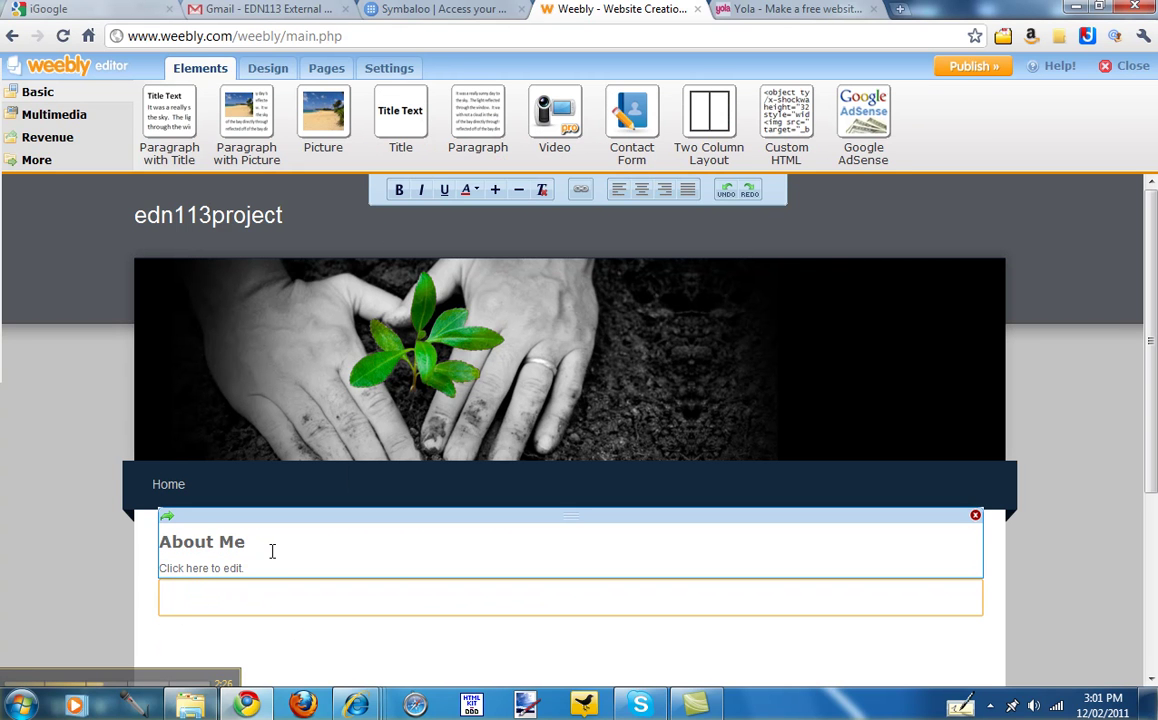
type("I love .....")
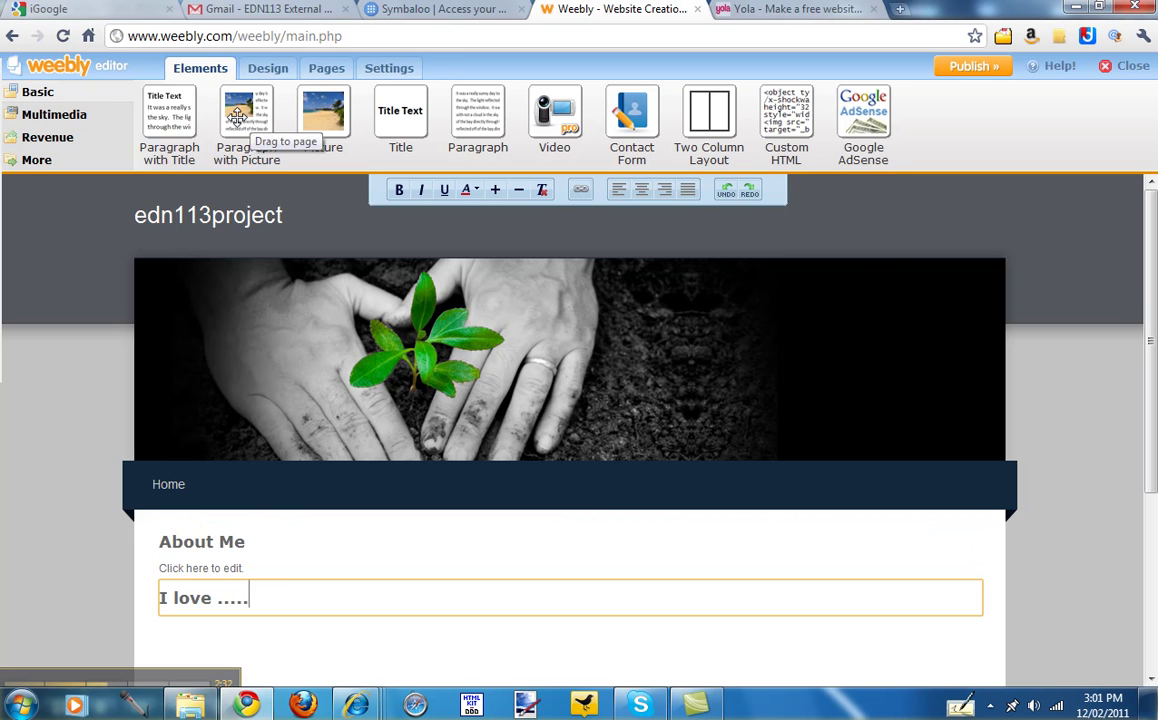
Step: Place a Paragraph with Picture block below the 'I love .....' heading
left_click_drag(244, 120, 226, 637)
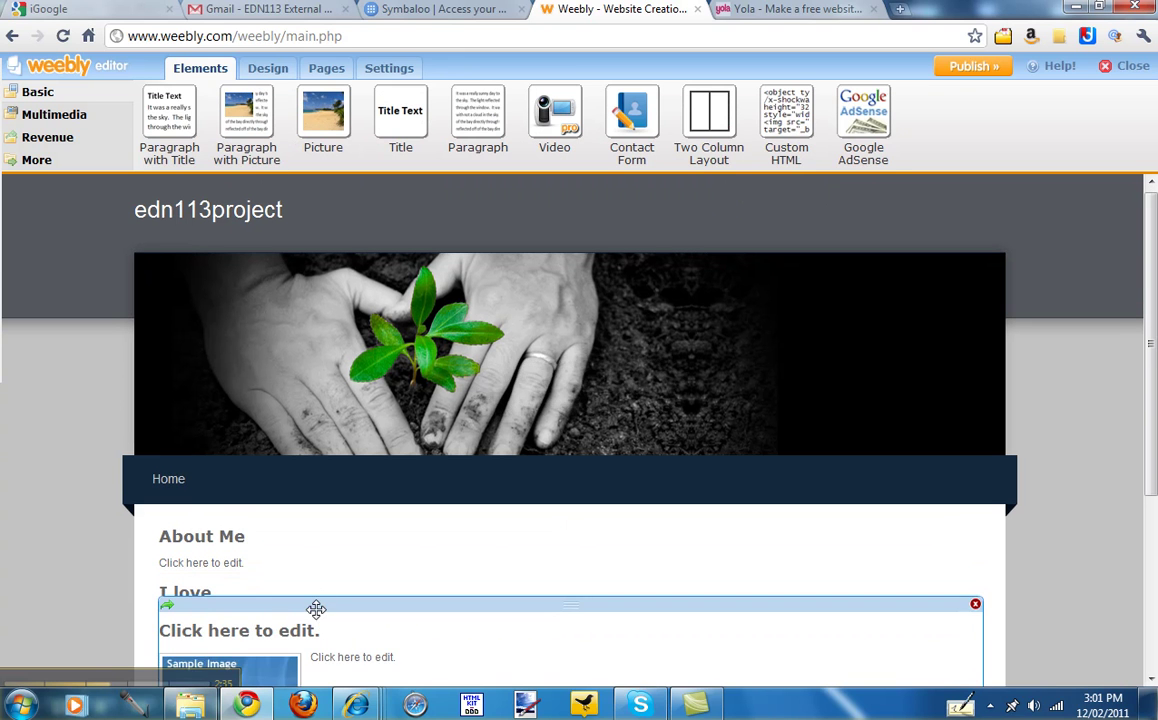
scroll(320, 600, "down", 3)
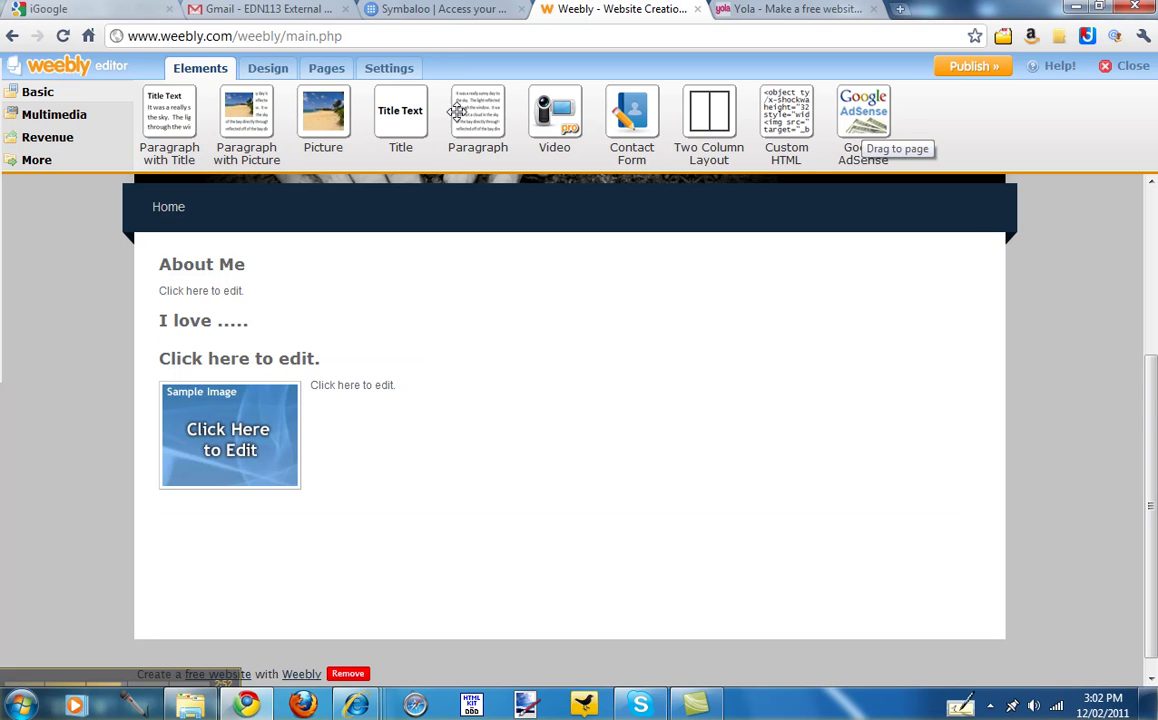
Step: Browse the Multimedia, Revenue and More element categories in the sidebar
left_click(50, 121)
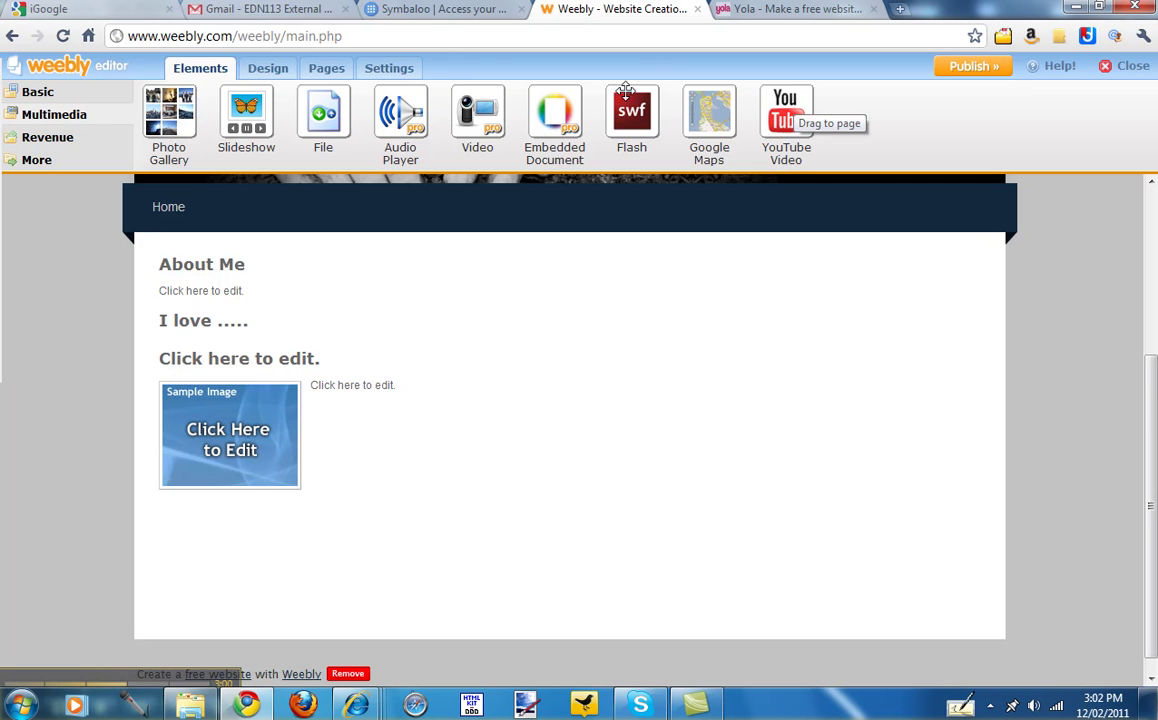
left_click(84, 140)
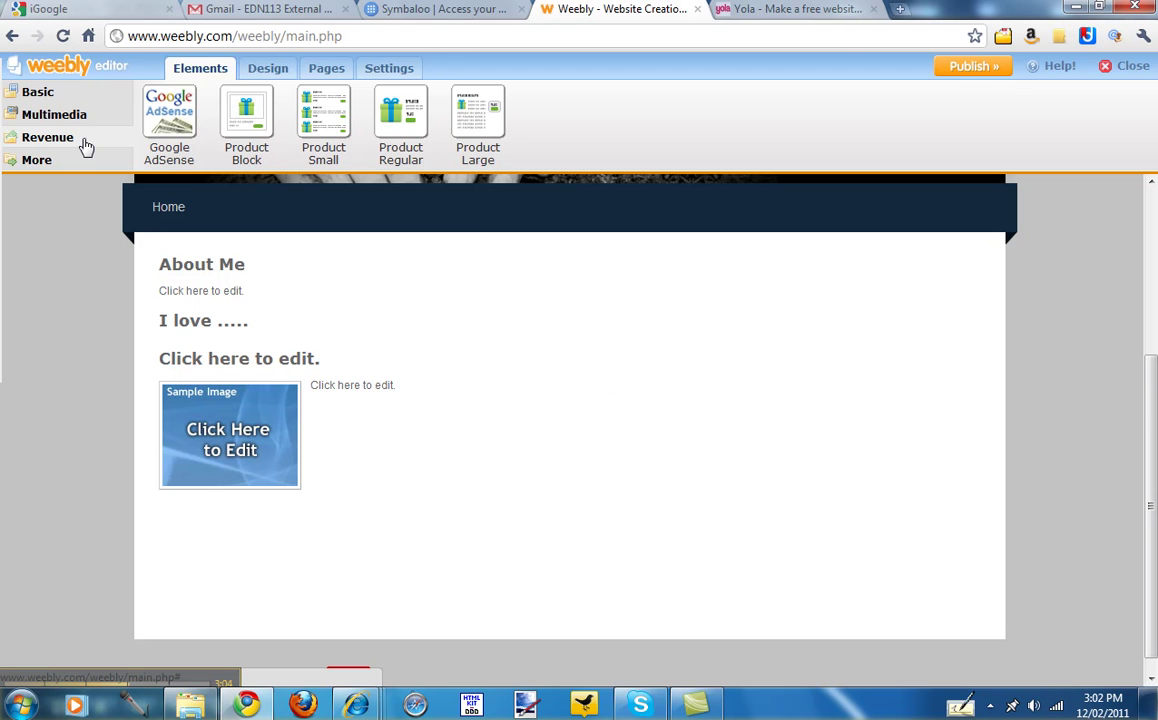
left_click(47, 164)
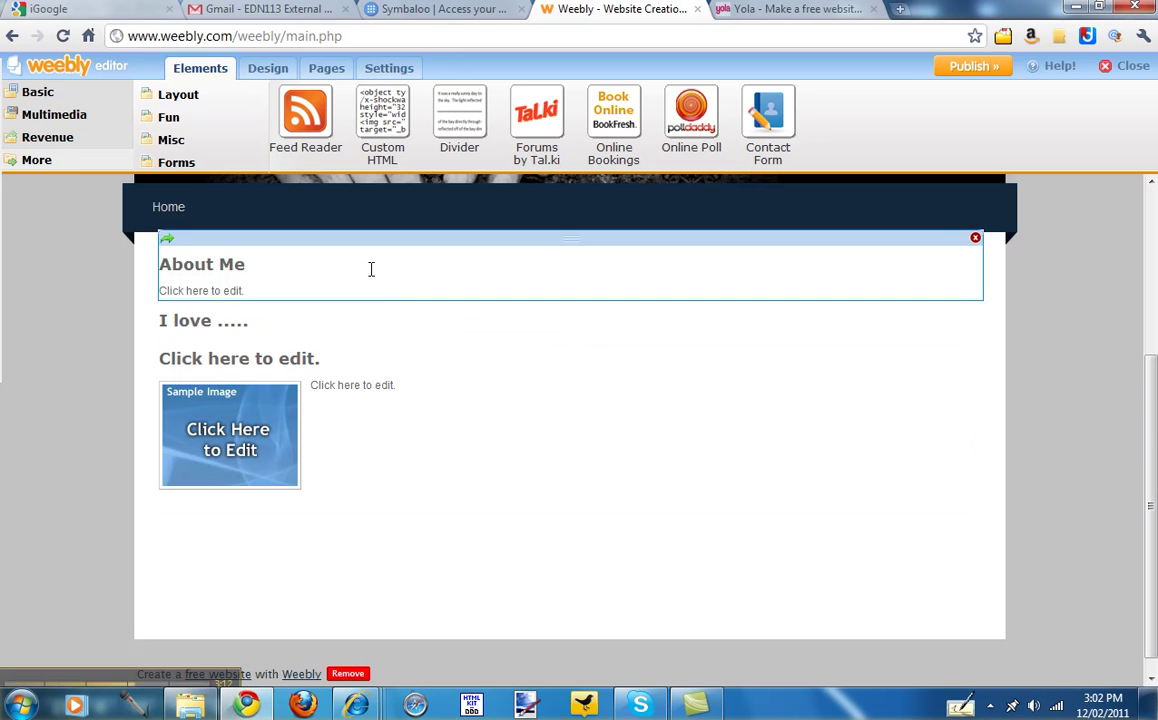
Step: Preview themes in the Design tab and apply the coffee-cup theme with side navigation
left_click(266, 70)
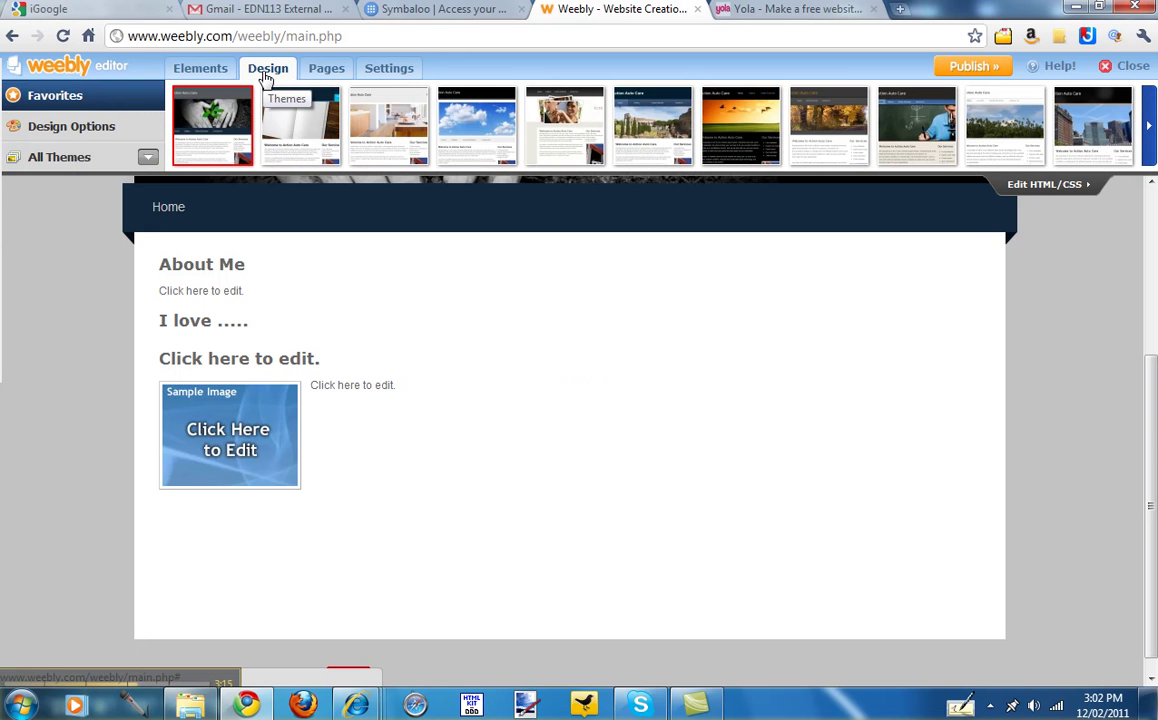
scroll(501, 375, "up", 2)
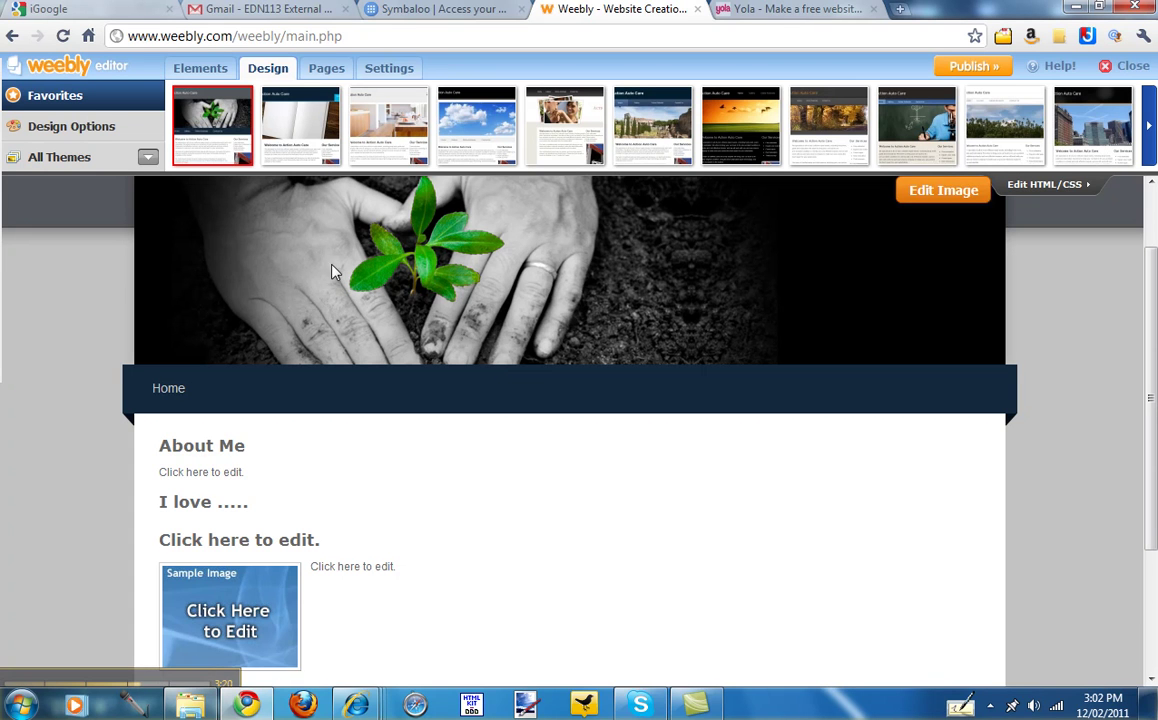
left_click(472, 131)
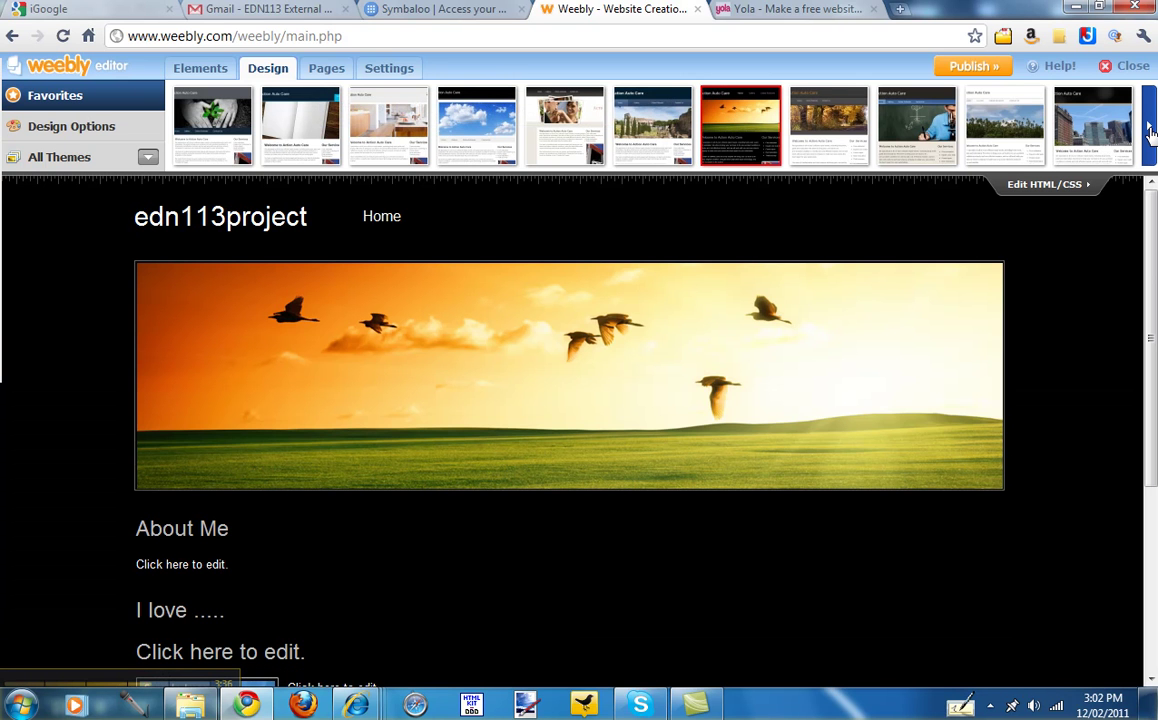
left_click(1150, 133)
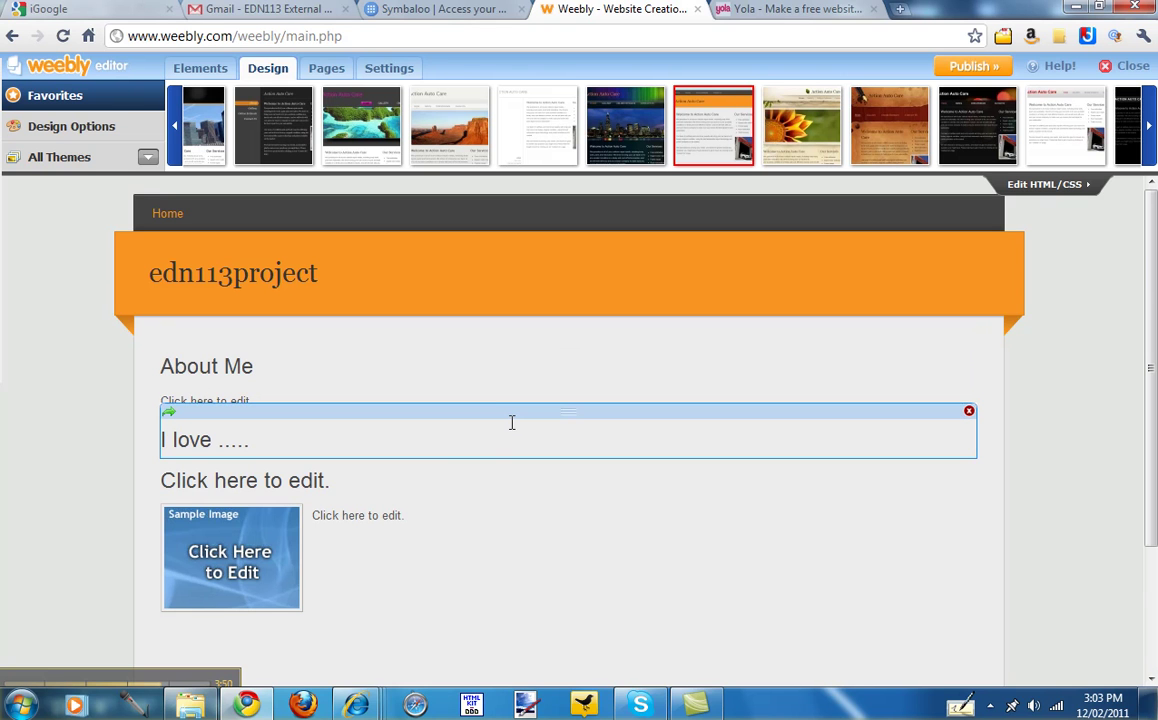
mouse_move(58, 692)
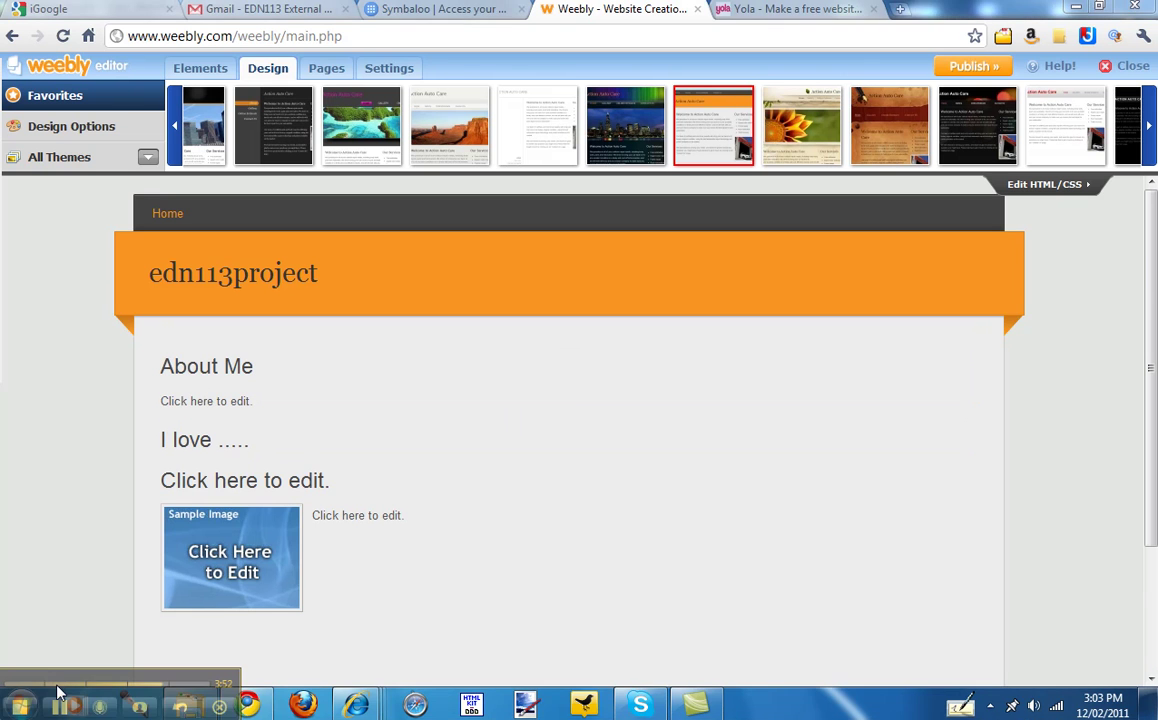
left_click(60, 708)
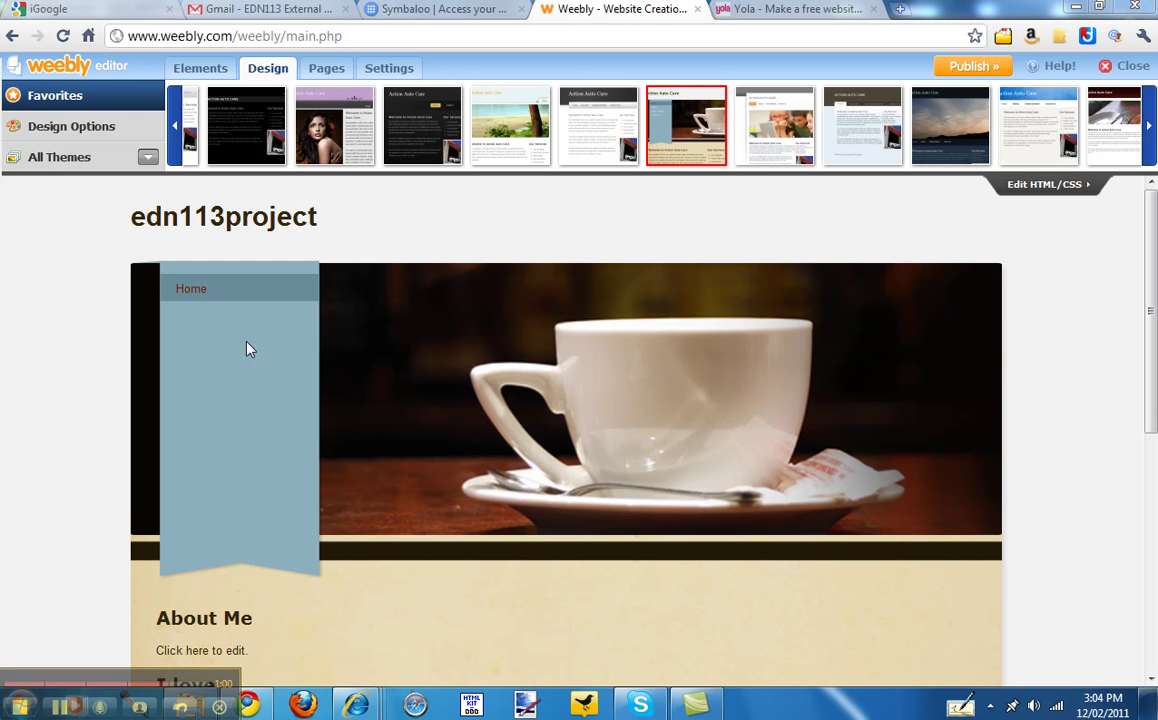
Step: View the Manage Pages list, then bring up the Edit Site Settings dialog
left_click(322, 75)
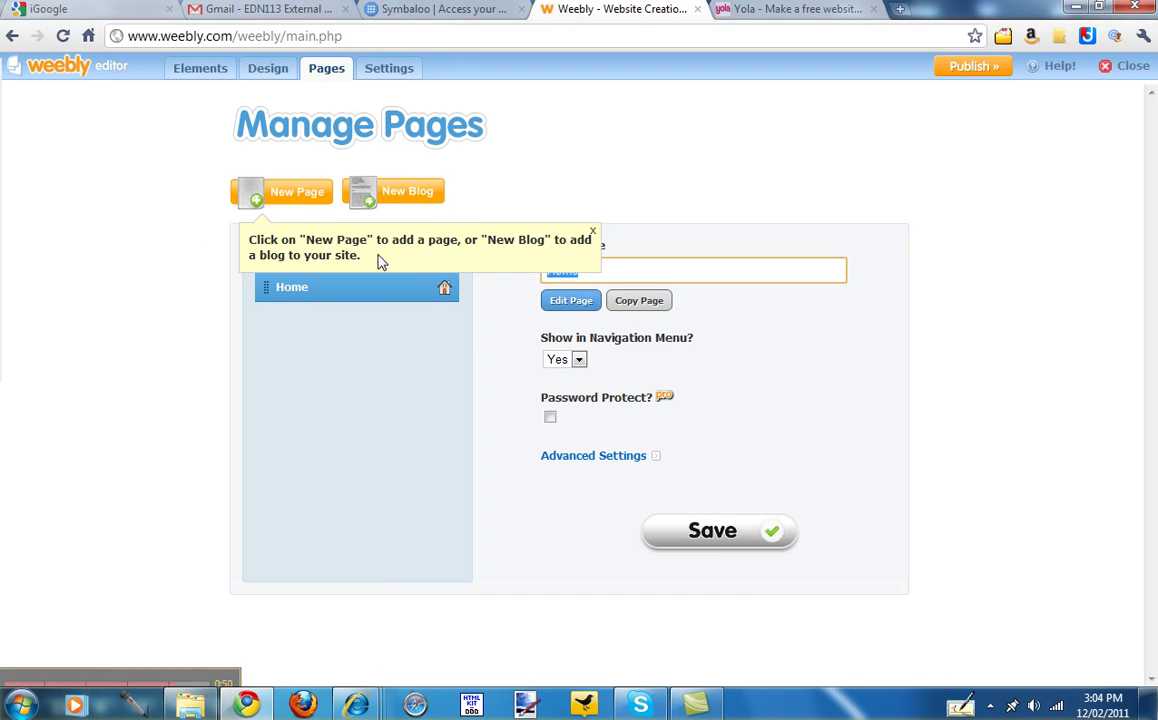
left_click(397, 69)
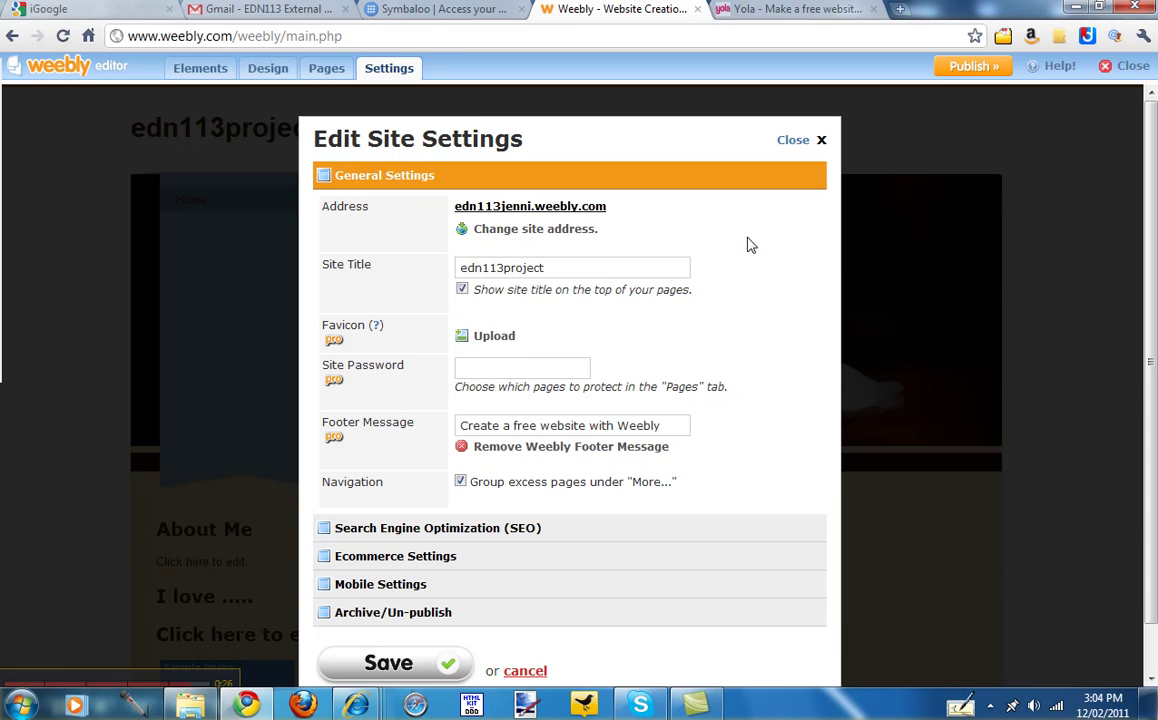
Step: Close the Edit Site Settings dialog and exit the site editor
left_click(818, 143)
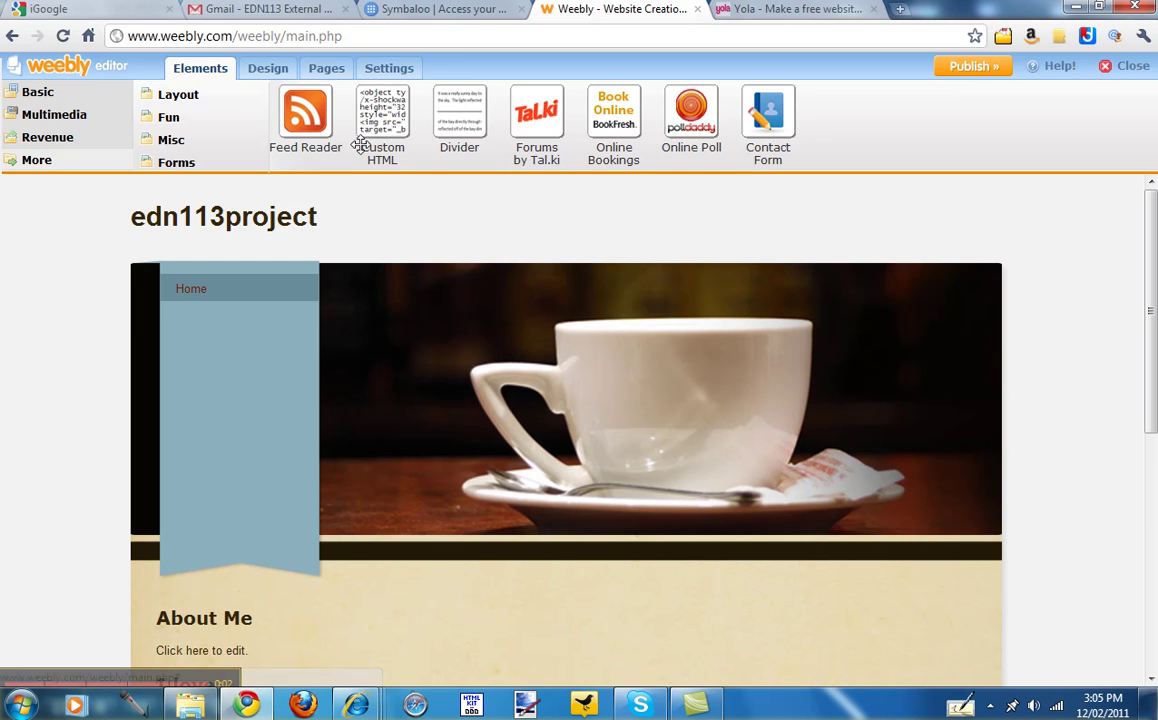
left_click(1132, 70)
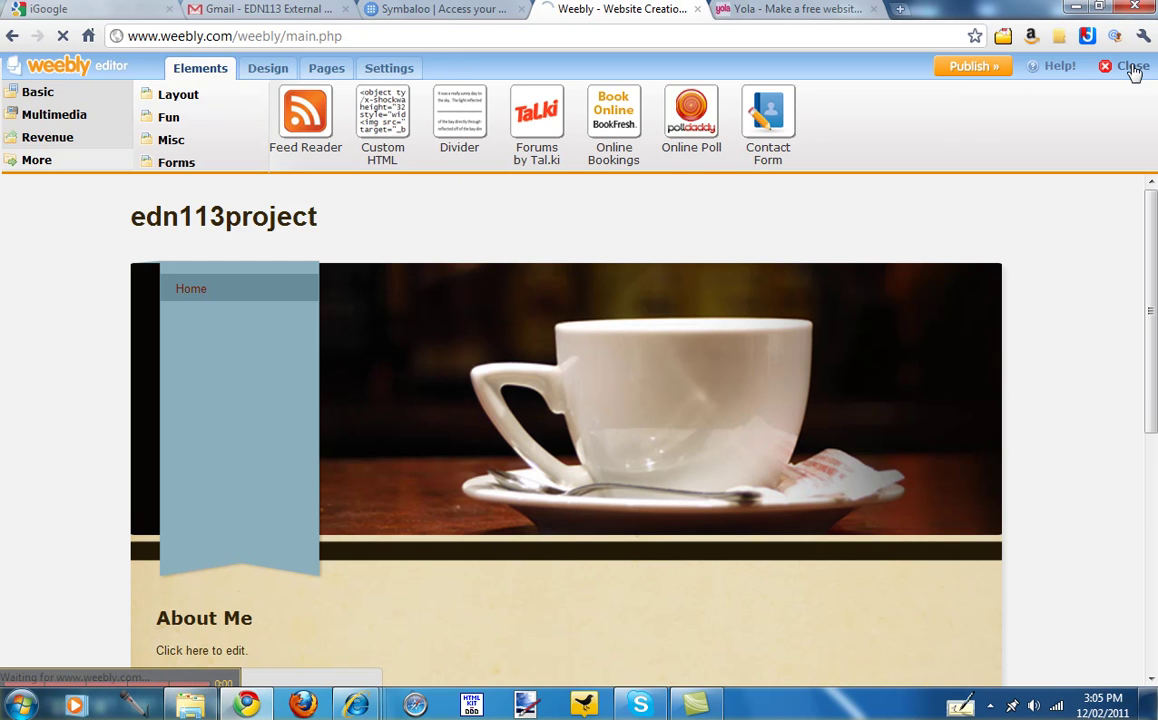